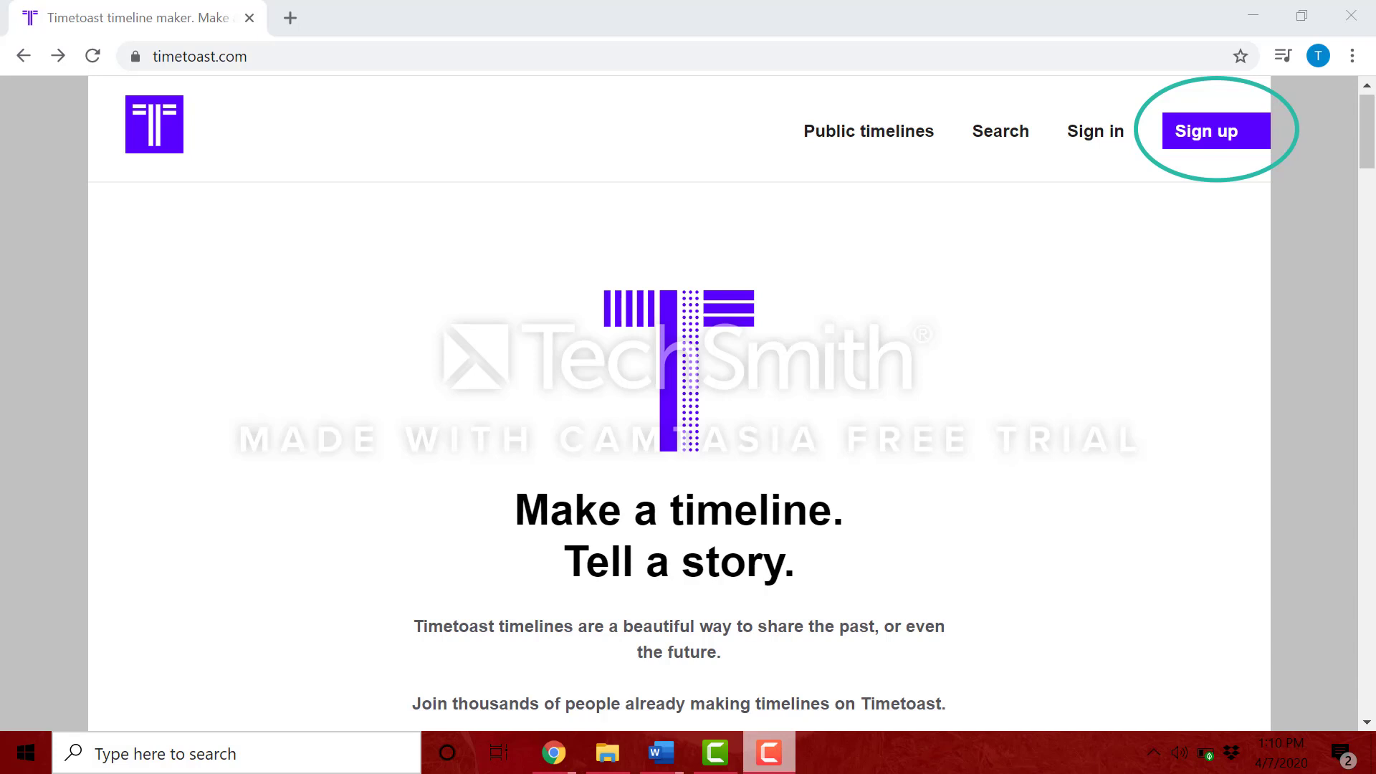
Step: Choose the free Public plan on the sign-up page and accept the terms and conditions
{"action": "left_click", "coordinate": [1208, 145]}
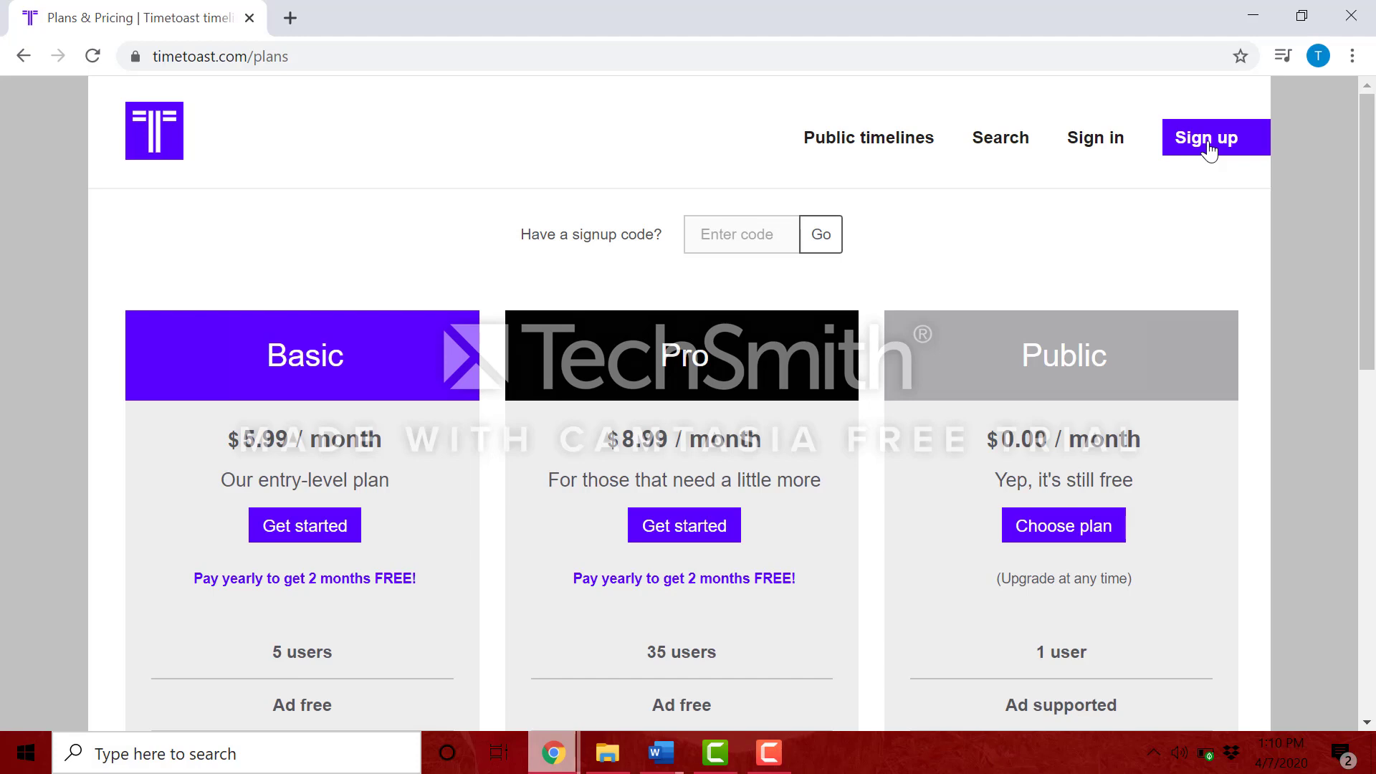
{"action": "left_click", "coordinate": [1072, 525]}
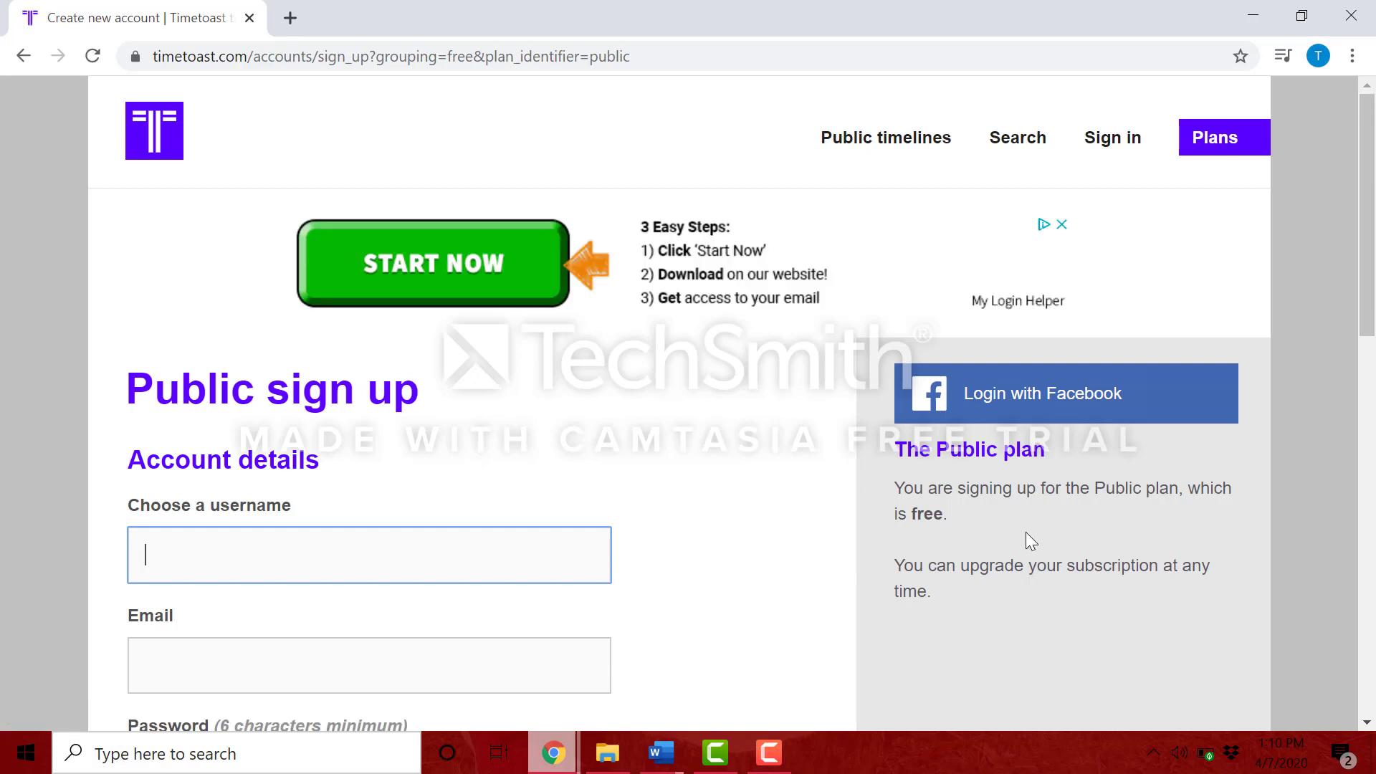
{"action": "scroll", "coordinate": [1025, 531], "scroll_direction": "down", "scroll_amount": 5}
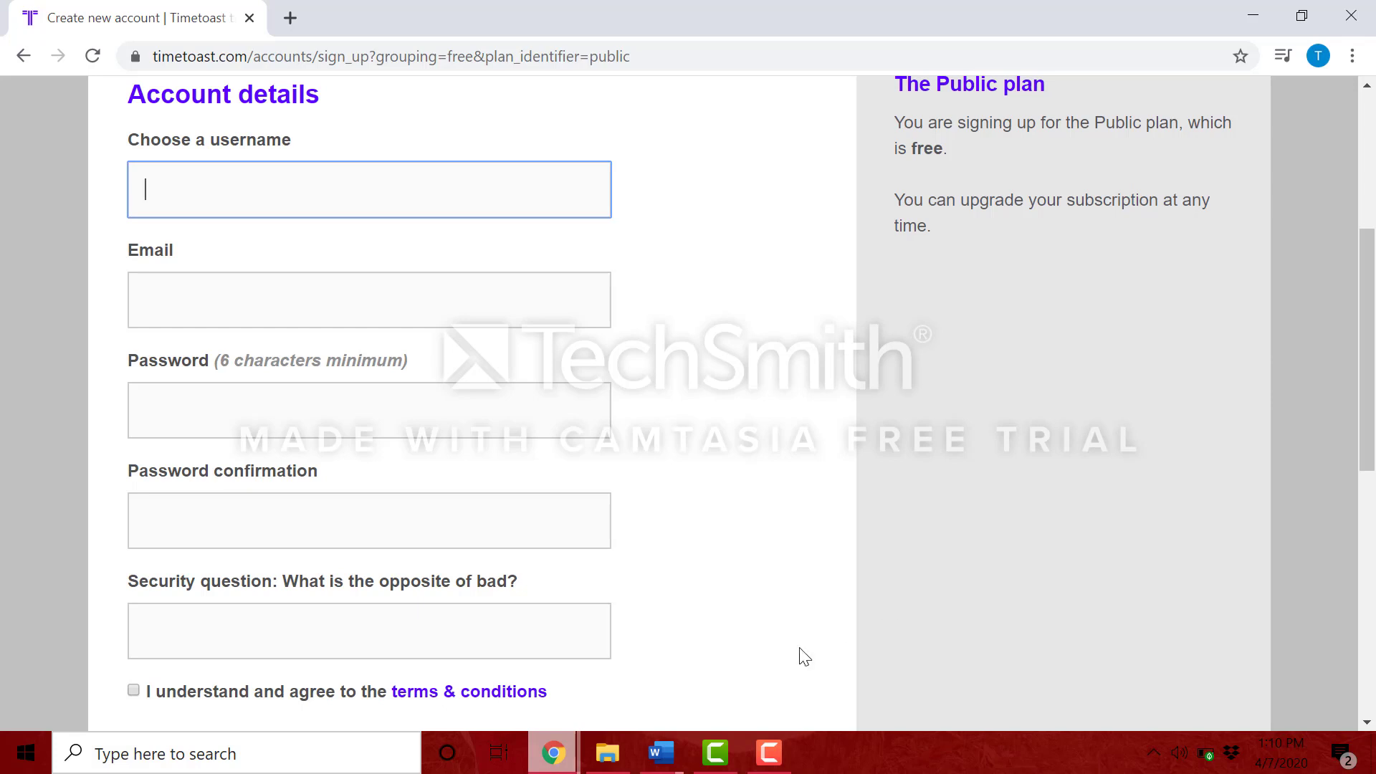
{"action": "left_click", "coordinate": [134, 691]}
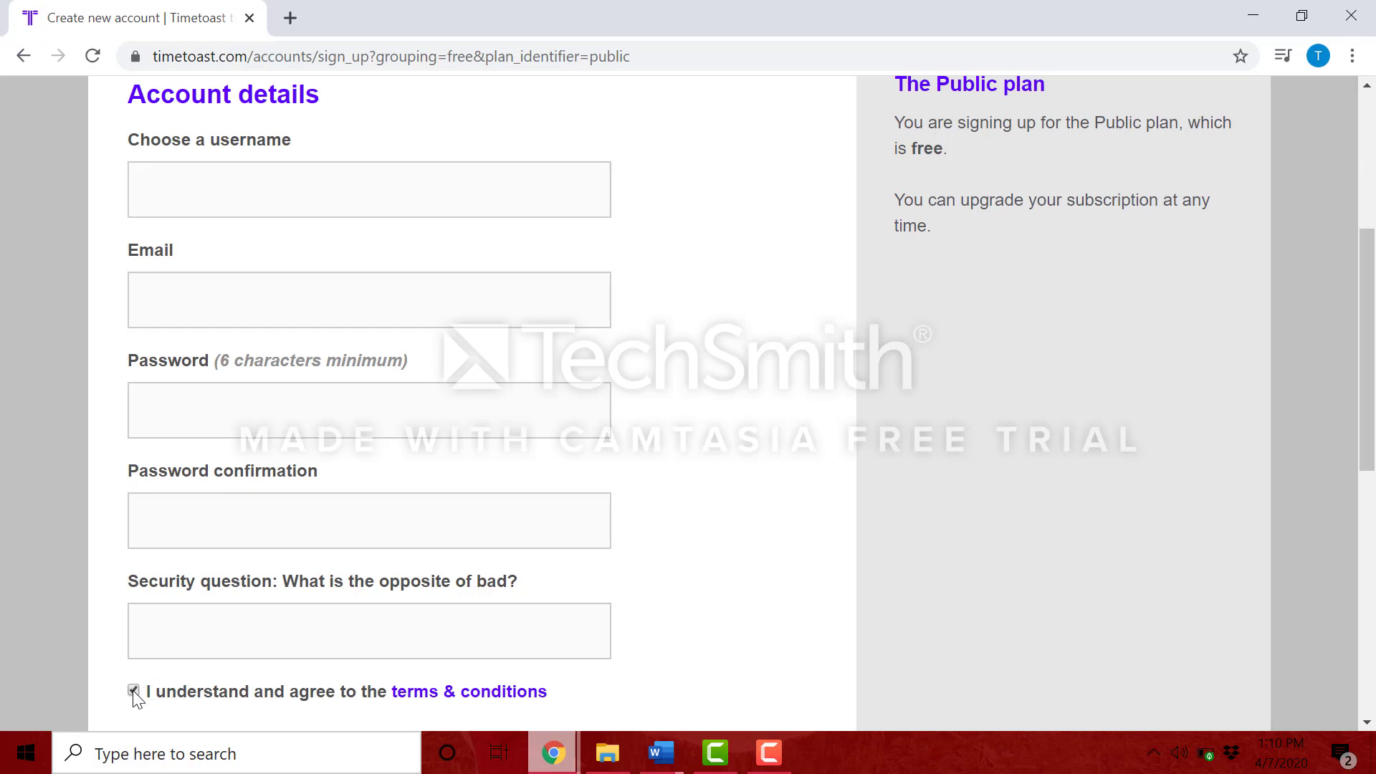
{"action": "scroll", "coordinate": [134, 692], "scroll_direction": "down", "scroll_amount": 2}
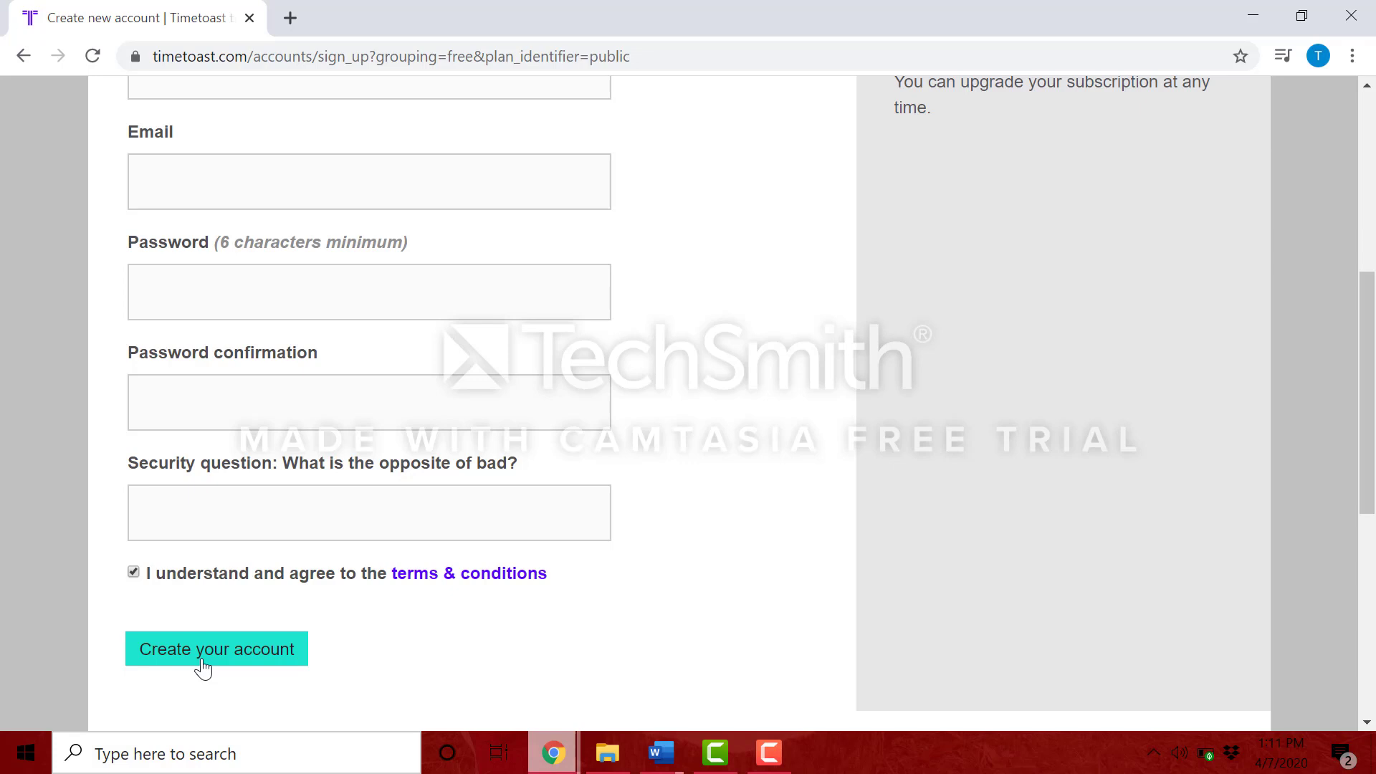
{"action": "scroll", "coordinate": [203, 666], "scroll_direction": "up", "scroll_amount": 5}
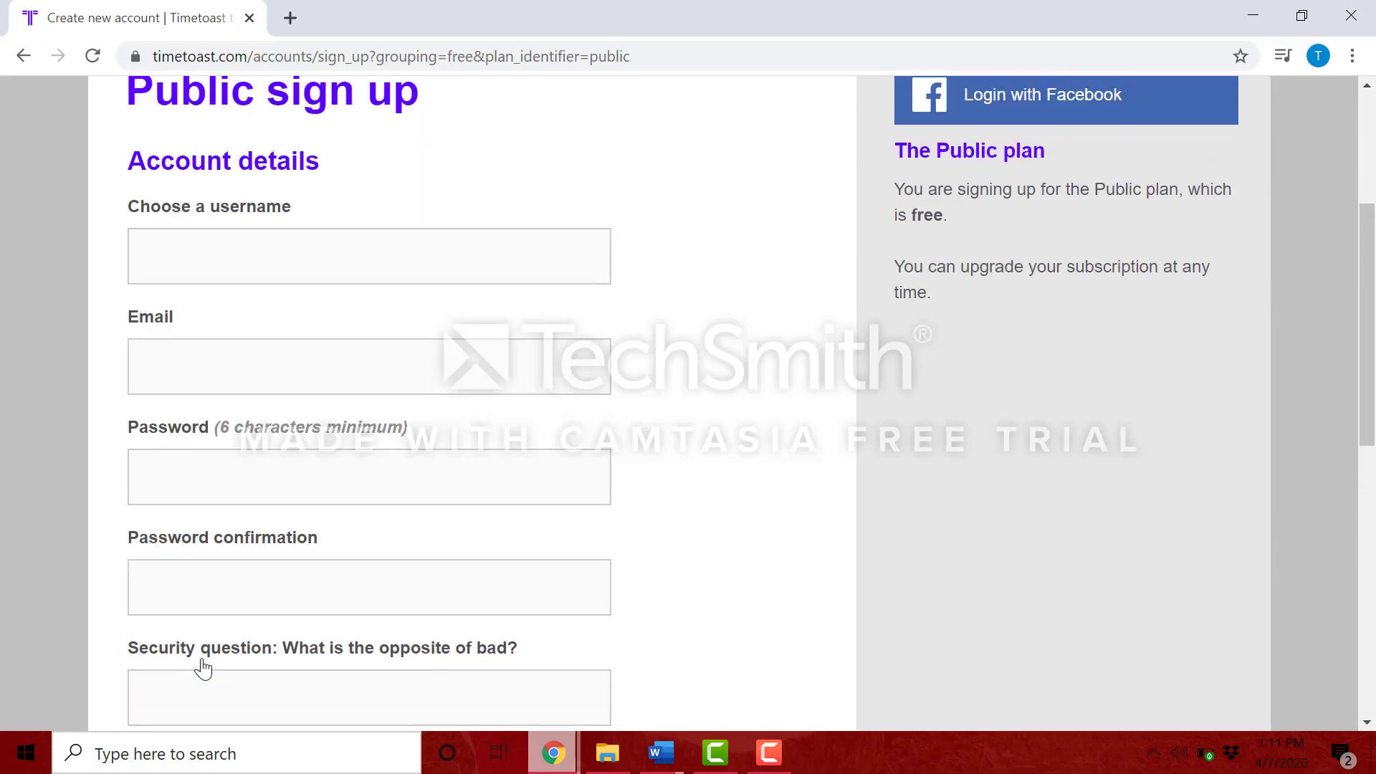
{"action": "scroll", "coordinate": [203, 666], "scroll_direction": "up", "scroll_amount": 3}
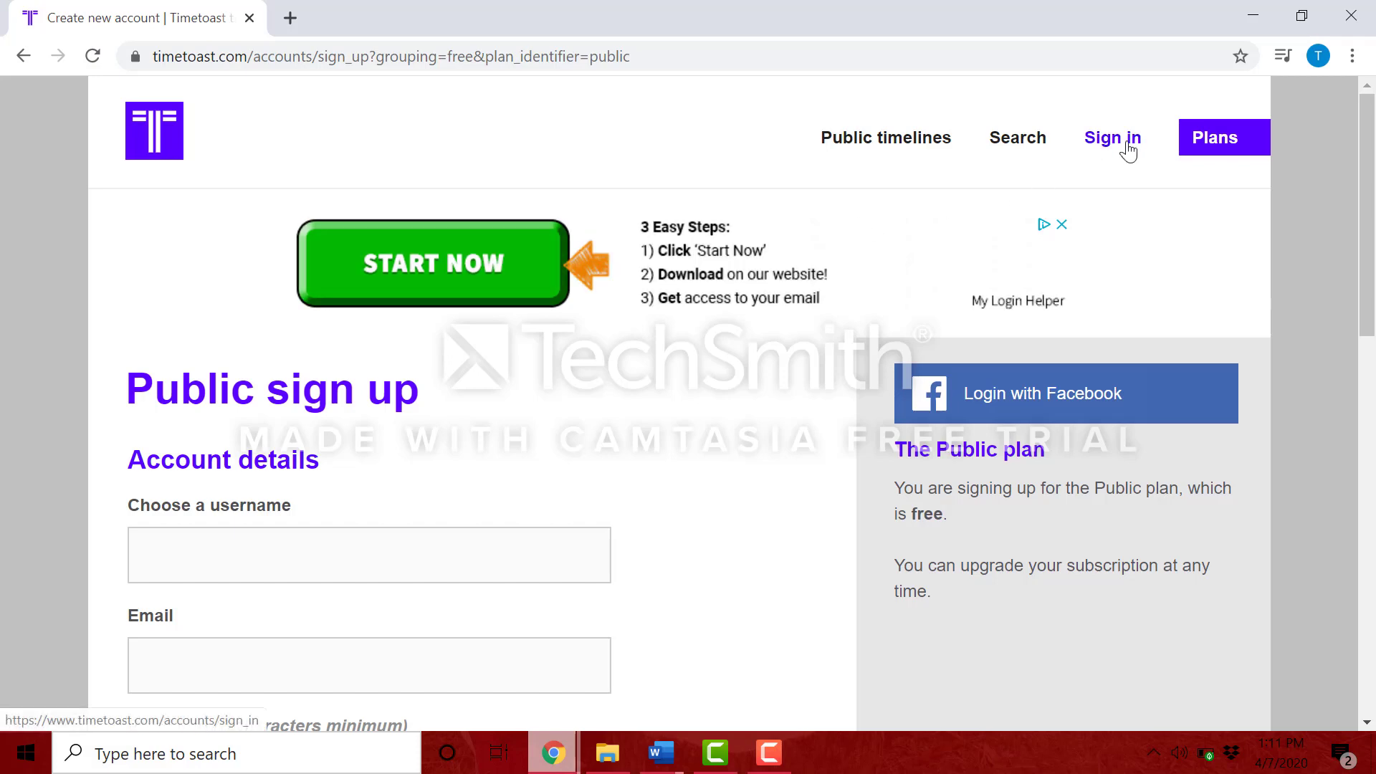
Step: Sign in with the saved username and the account password, then scroll the Timelines dashboard
{"action": "left_click", "coordinate": [1128, 143]}
{"action": "left_click", "coordinate": [296, 553]}
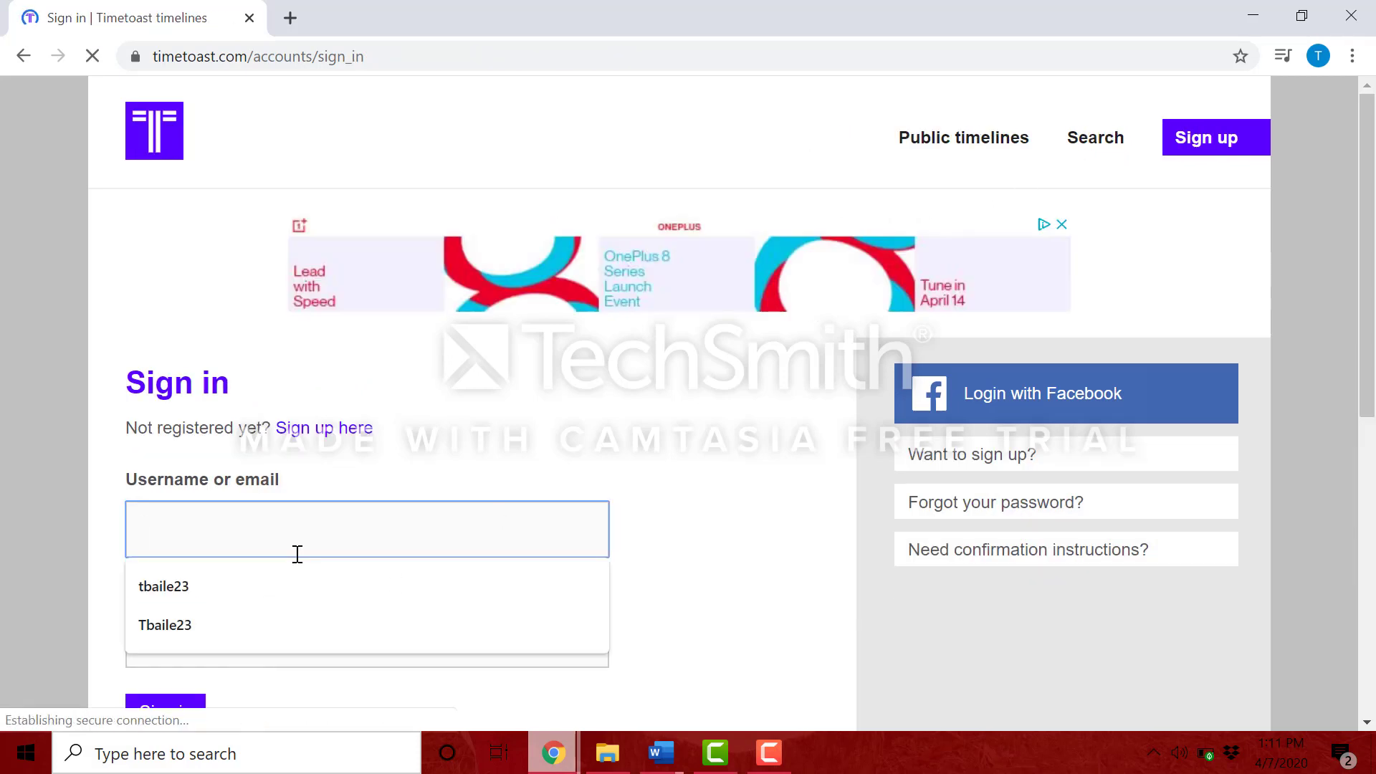
{"action": "left_click", "coordinate": [258, 603]}
{"action": "left_click", "coordinate": [246, 652]}
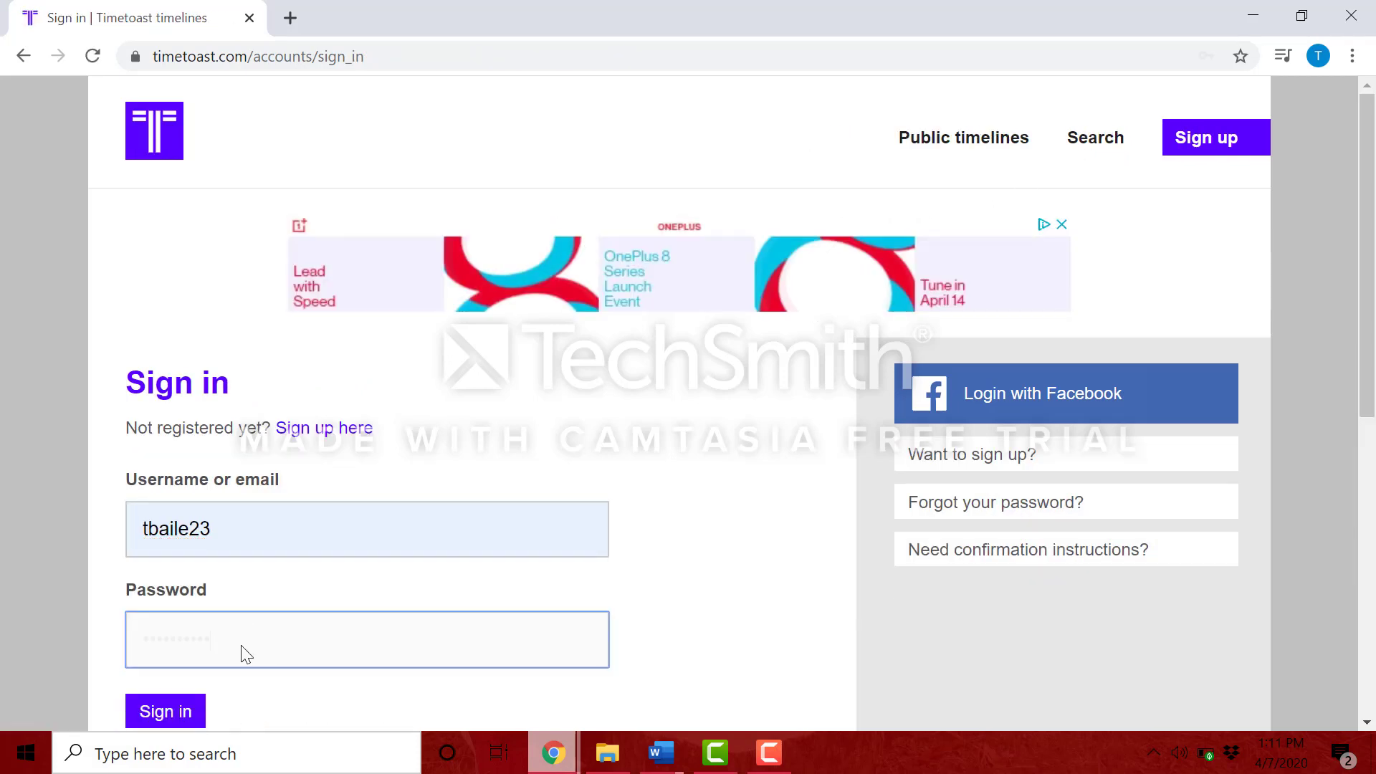
{"action": "type", "text": "••••••••••••"}
{"action": "key", "text": "Return"}
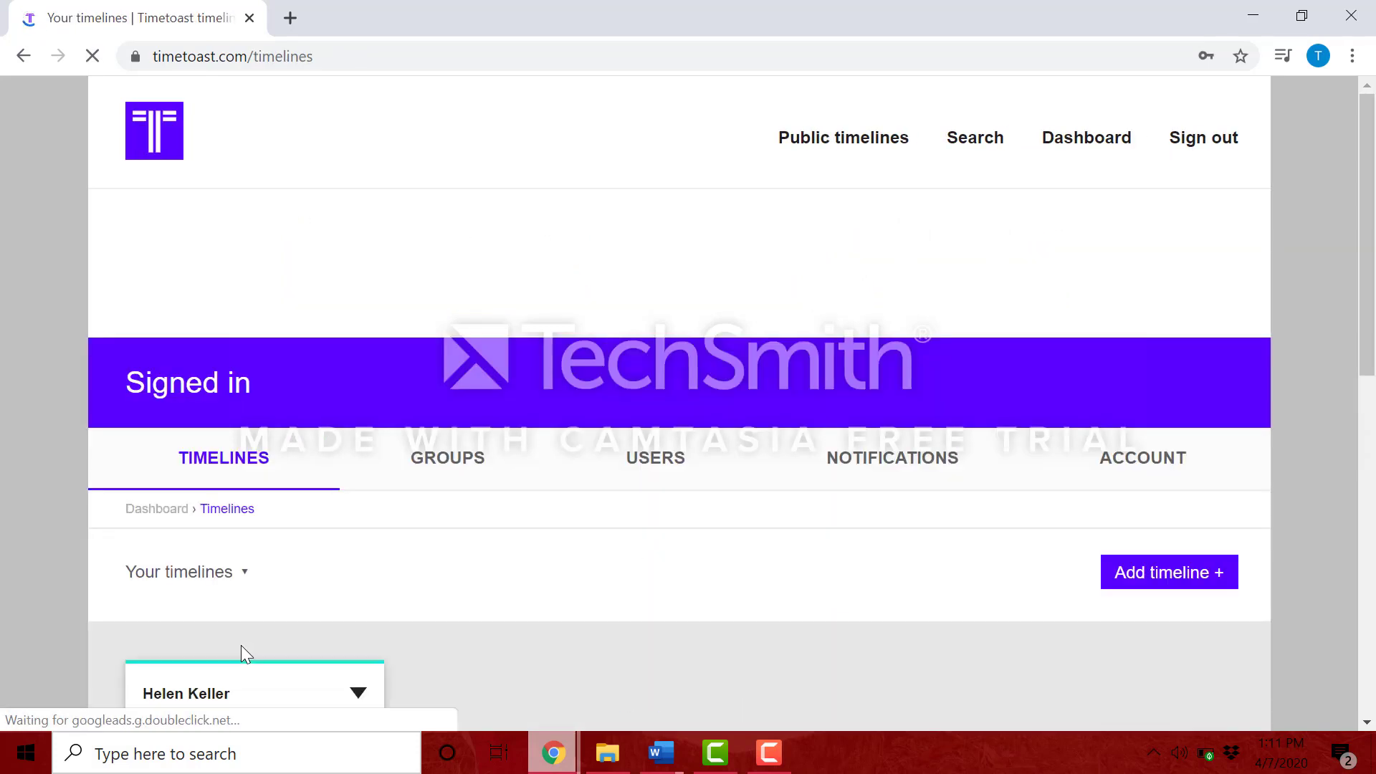
{"action": "scroll", "coordinate": [241, 644], "scroll_direction": "down", "scroll_amount": 4}
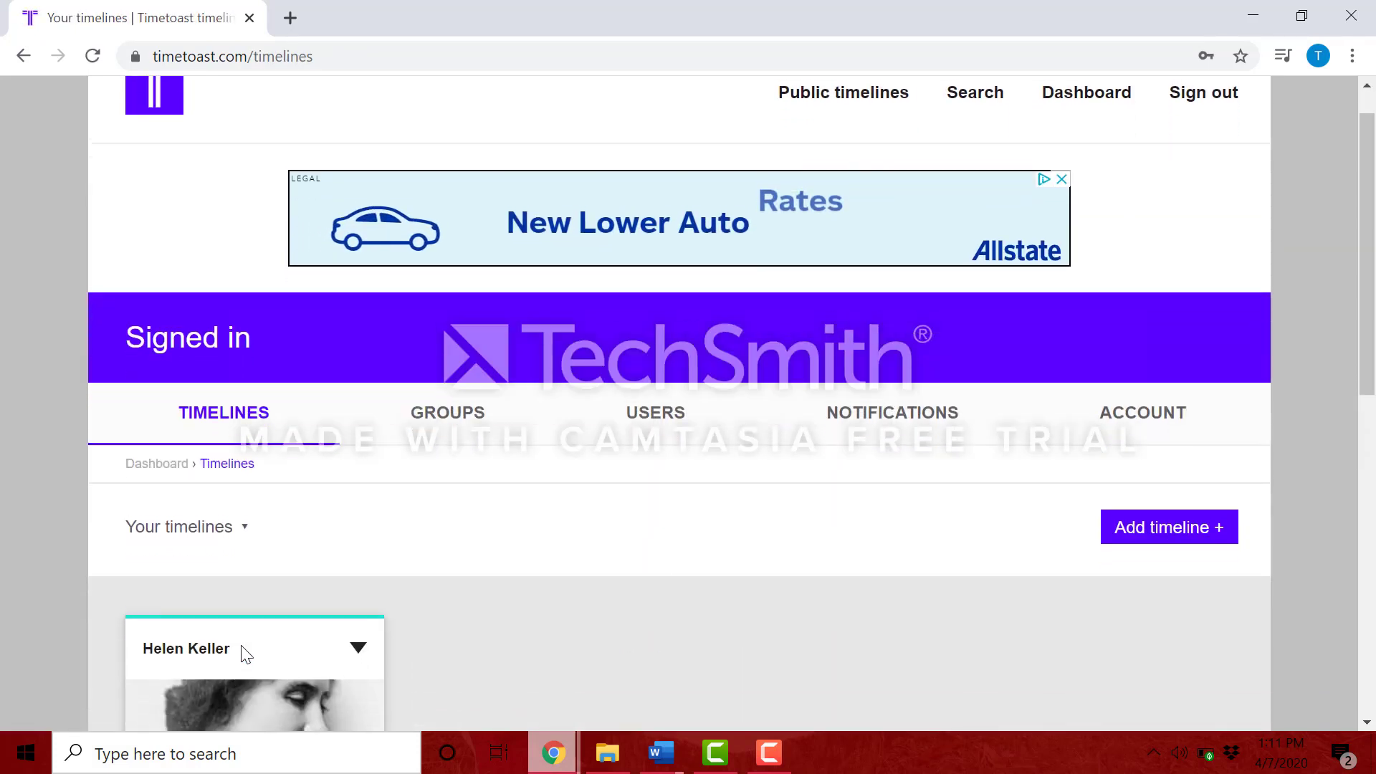
{"action": "scroll", "coordinate": [240, 645], "scroll_direction": "down", "scroll_amount": 1}
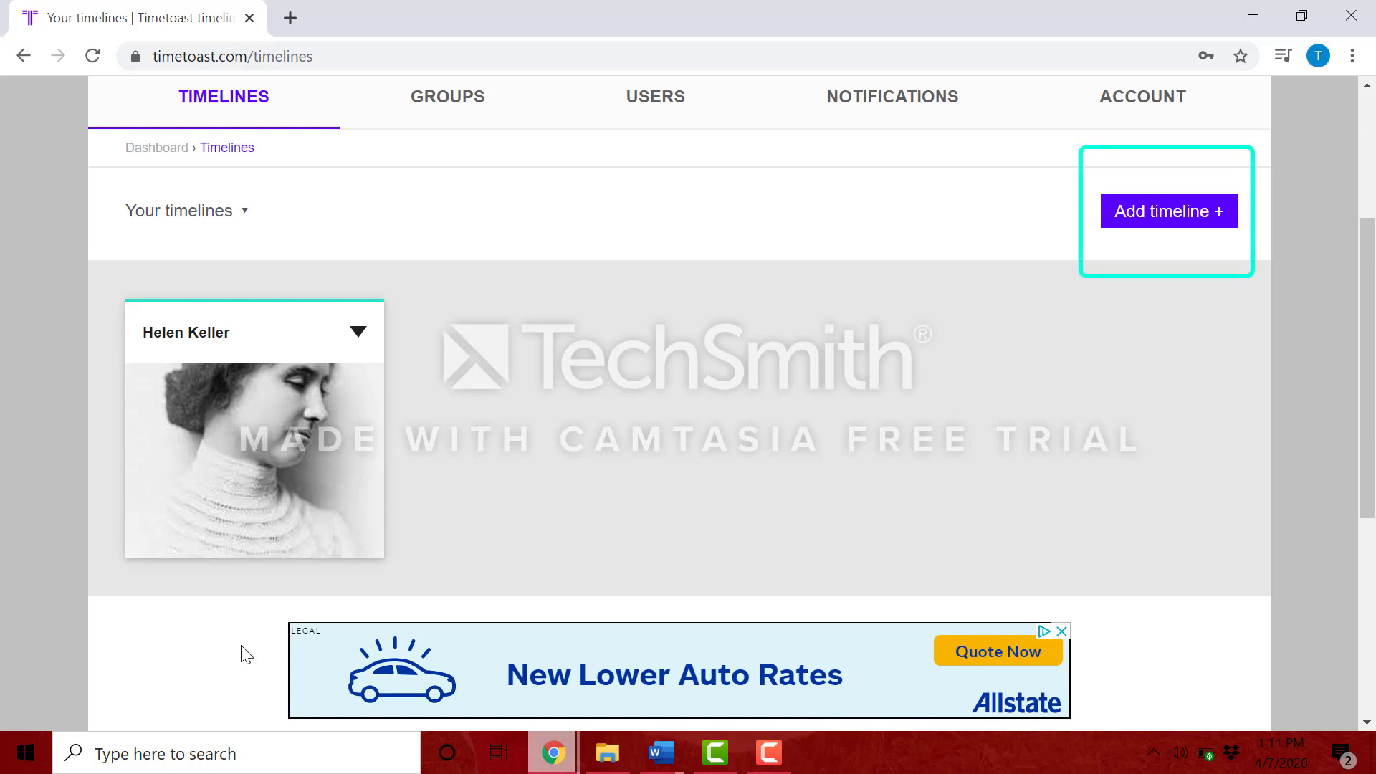
Step: Create a timeline titled 'Sunflowers' with Public publish status and Personal category
{"action": "left_click", "coordinate": [1152, 214]}
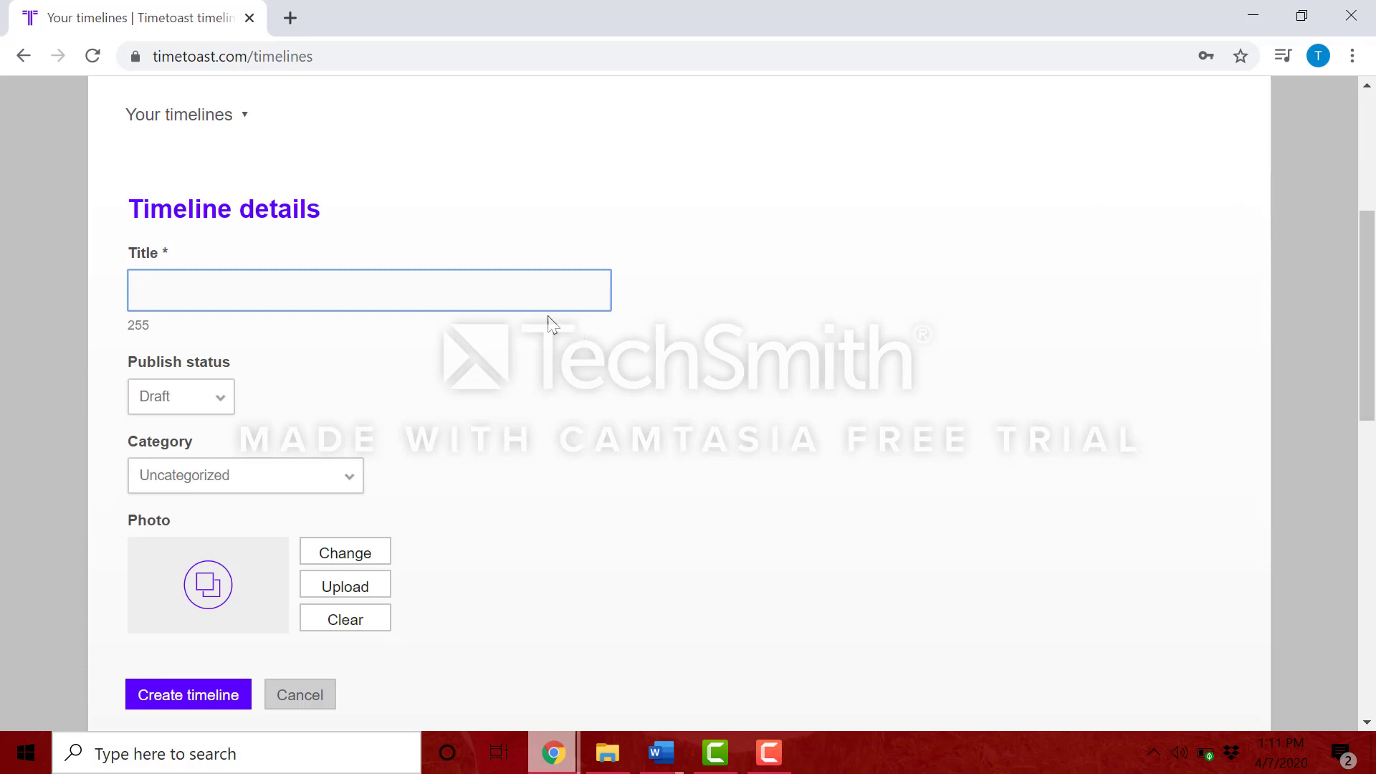
{"action": "left_click", "coordinate": [528, 290]}
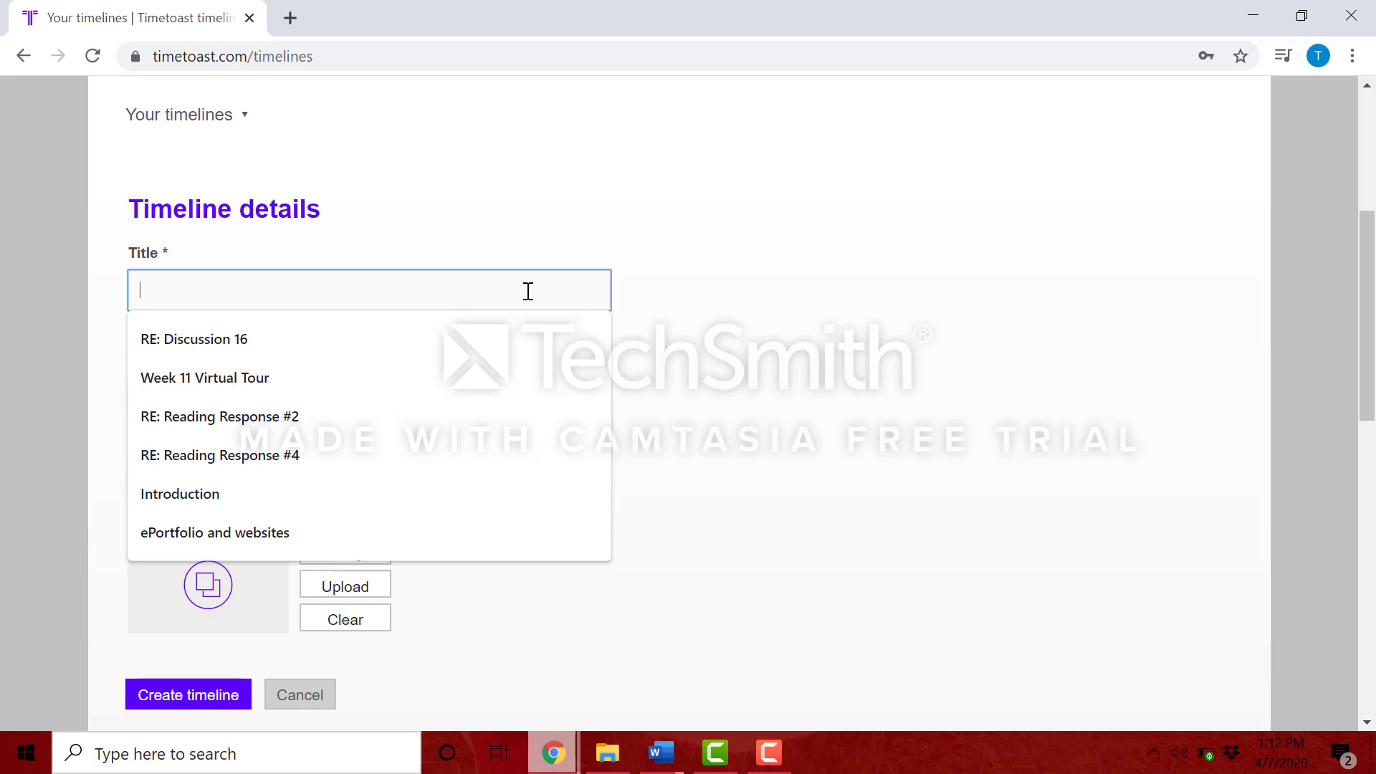
{"action": "type", "text": "Sunflowers"}
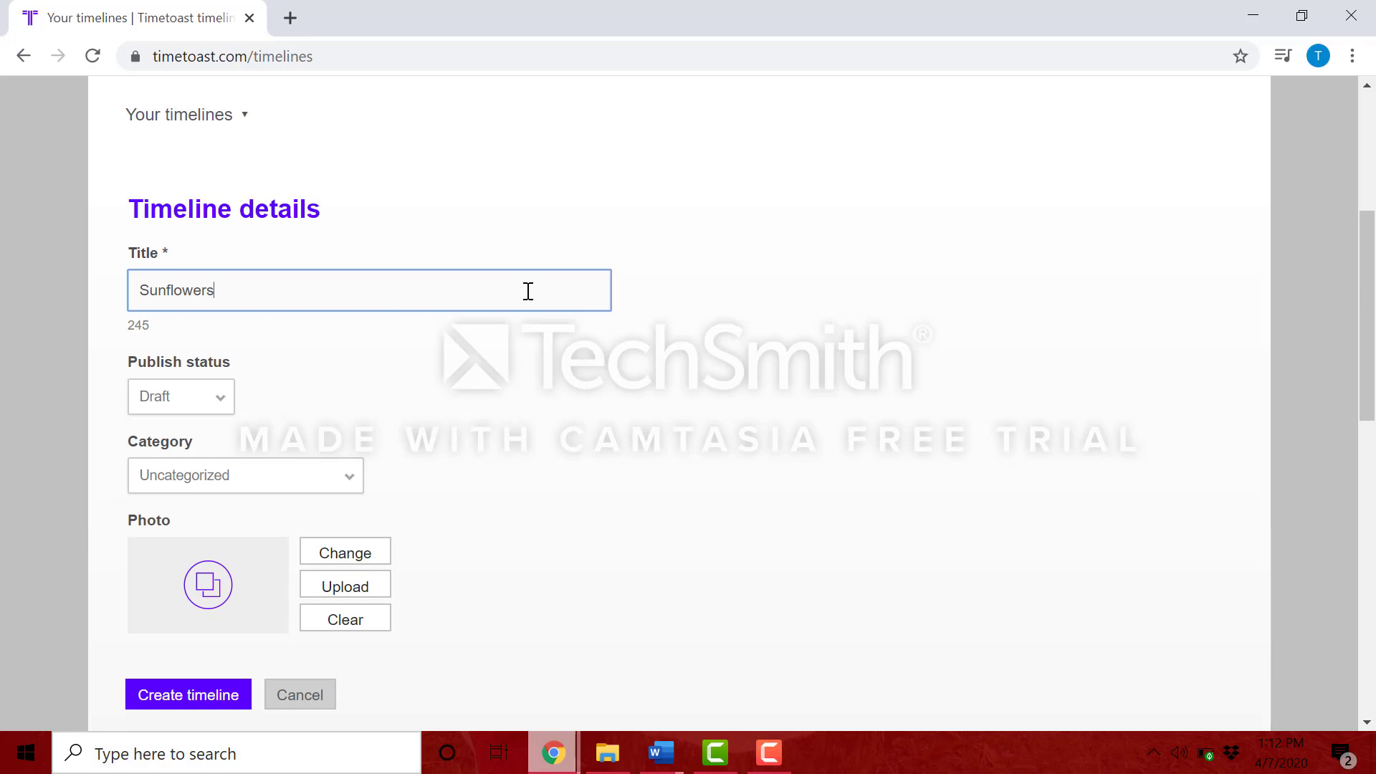
{"action": "left_click", "coordinate": [214, 396]}
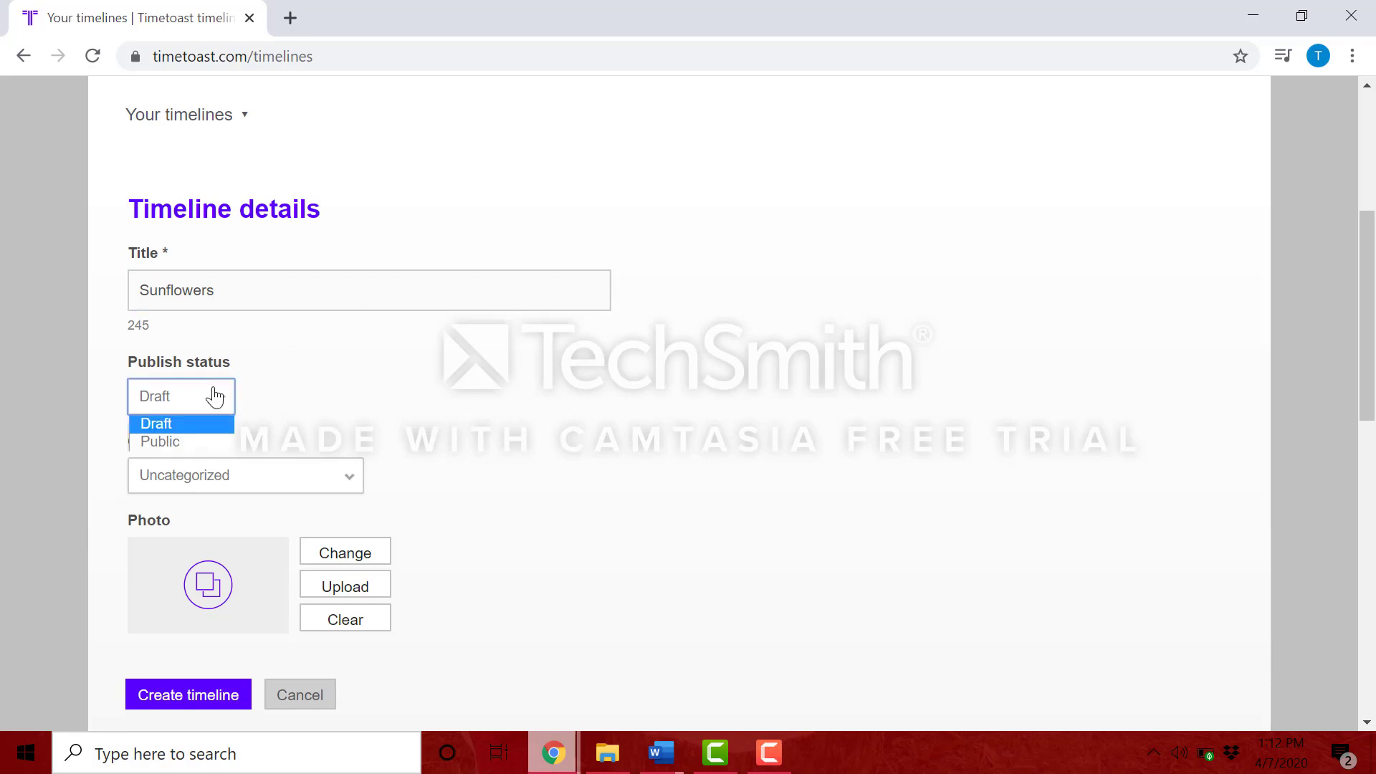
{"action": "left_click", "coordinate": [204, 443]}
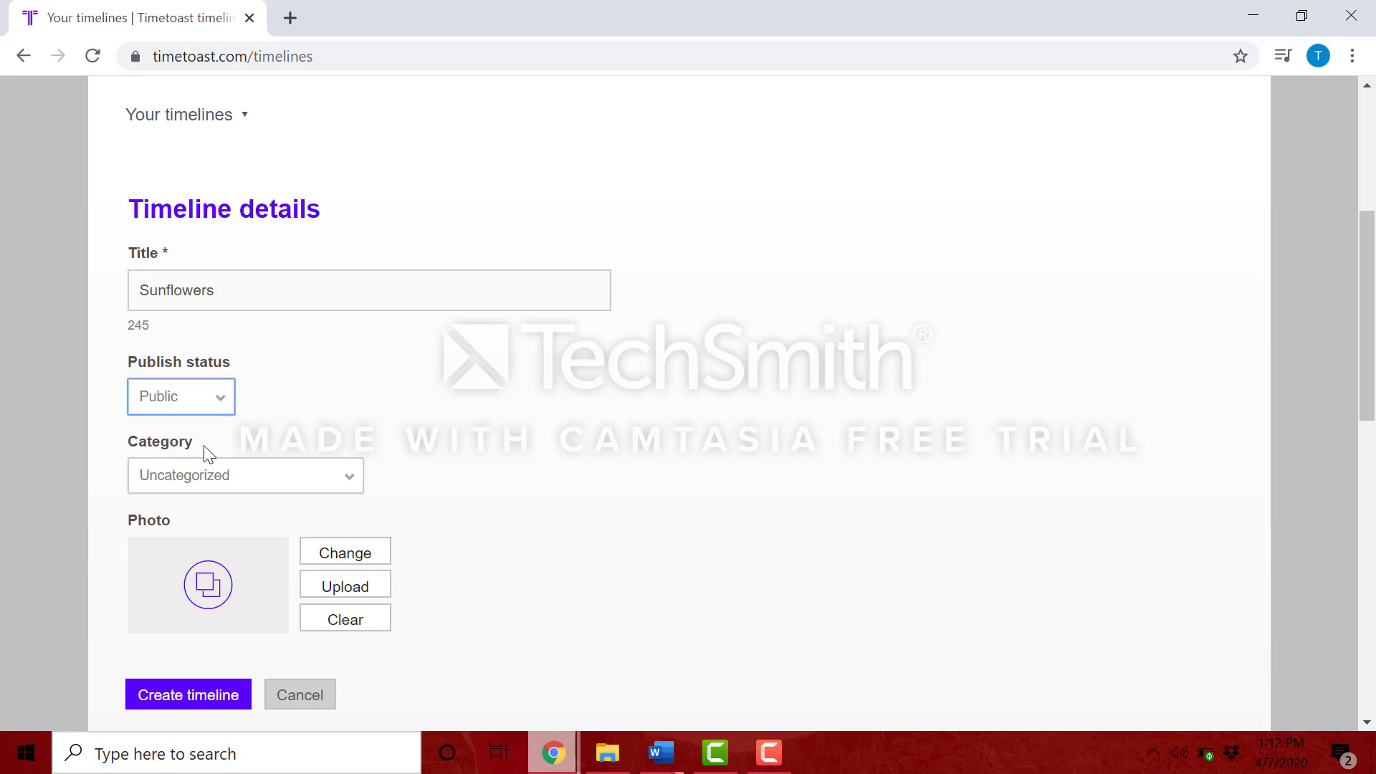
{"action": "left_click", "coordinate": [249, 479]}
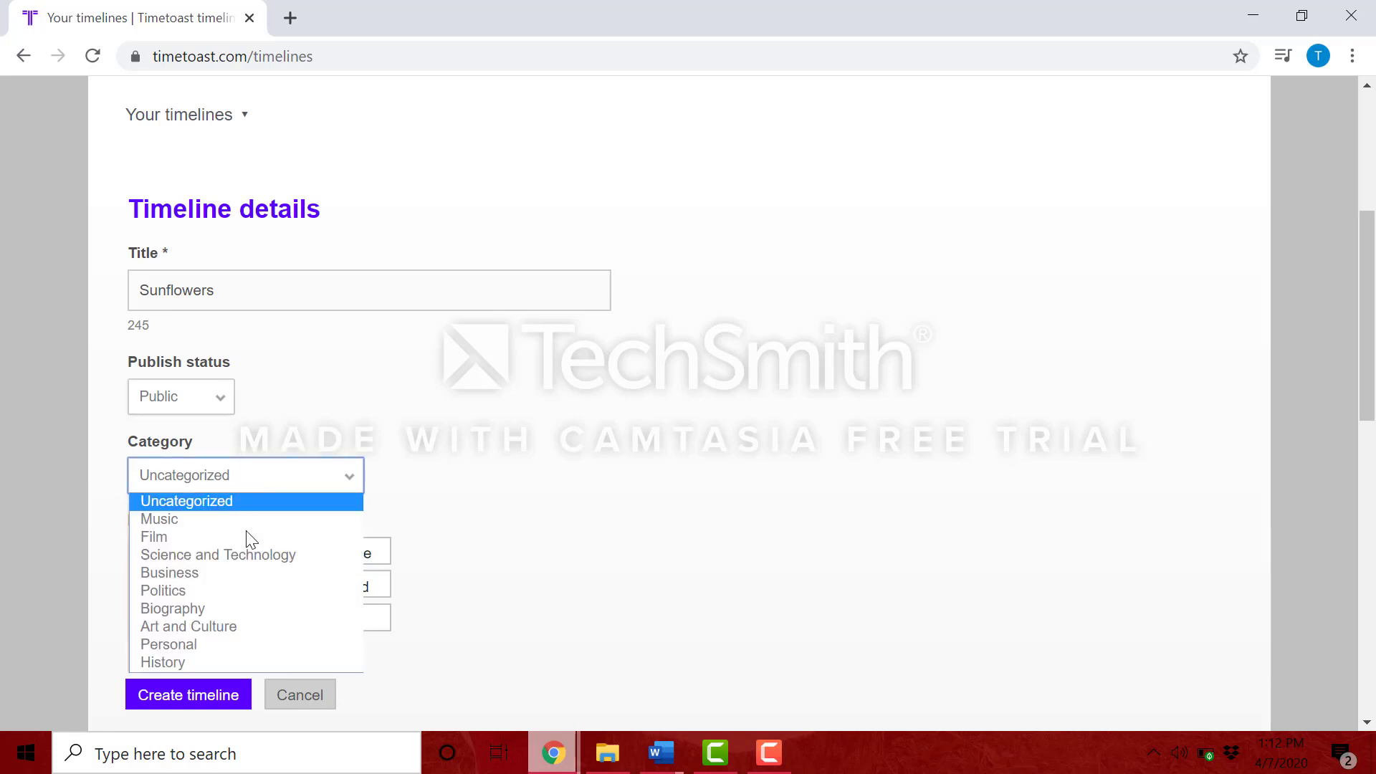
{"action": "left_click", "coordinate": [248, 643]}
{"action": "scroll", "coordinate": [443, 514], "scroll_direction": "down", "scroll_amount": 1}
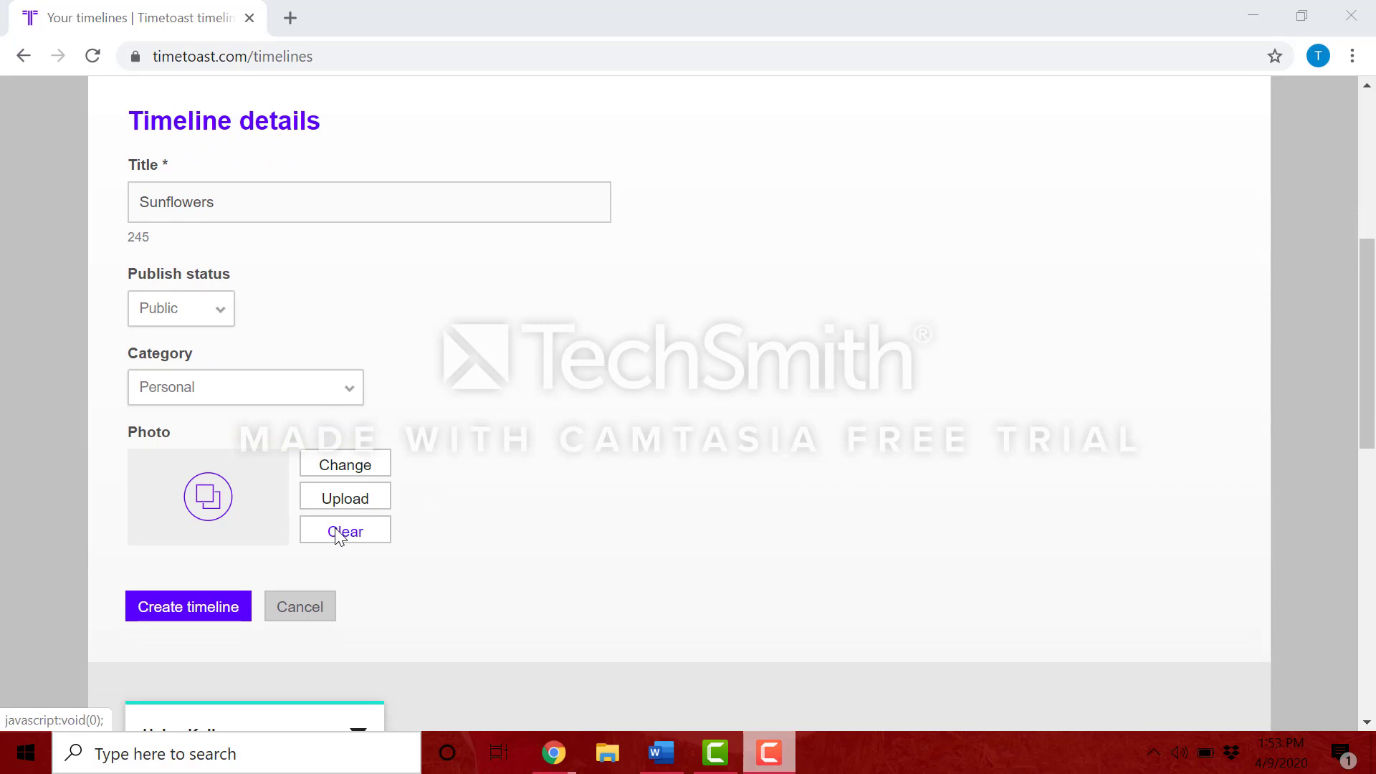
Step: Upload the Sunflower image as the timeline's cover photo
{"action": "left_click", "coordinate": [346, 508]}
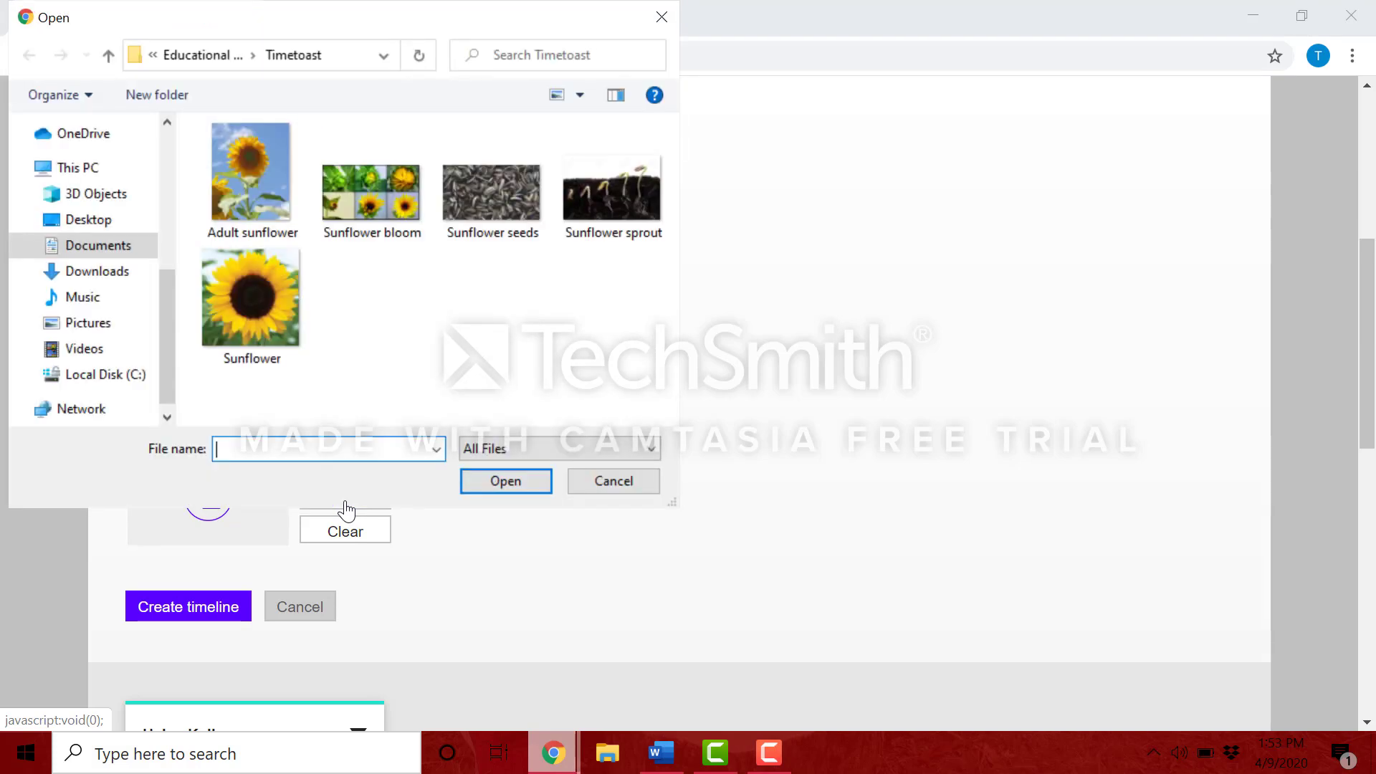
{"action": "left_click", "coordinate": [274, 316]}
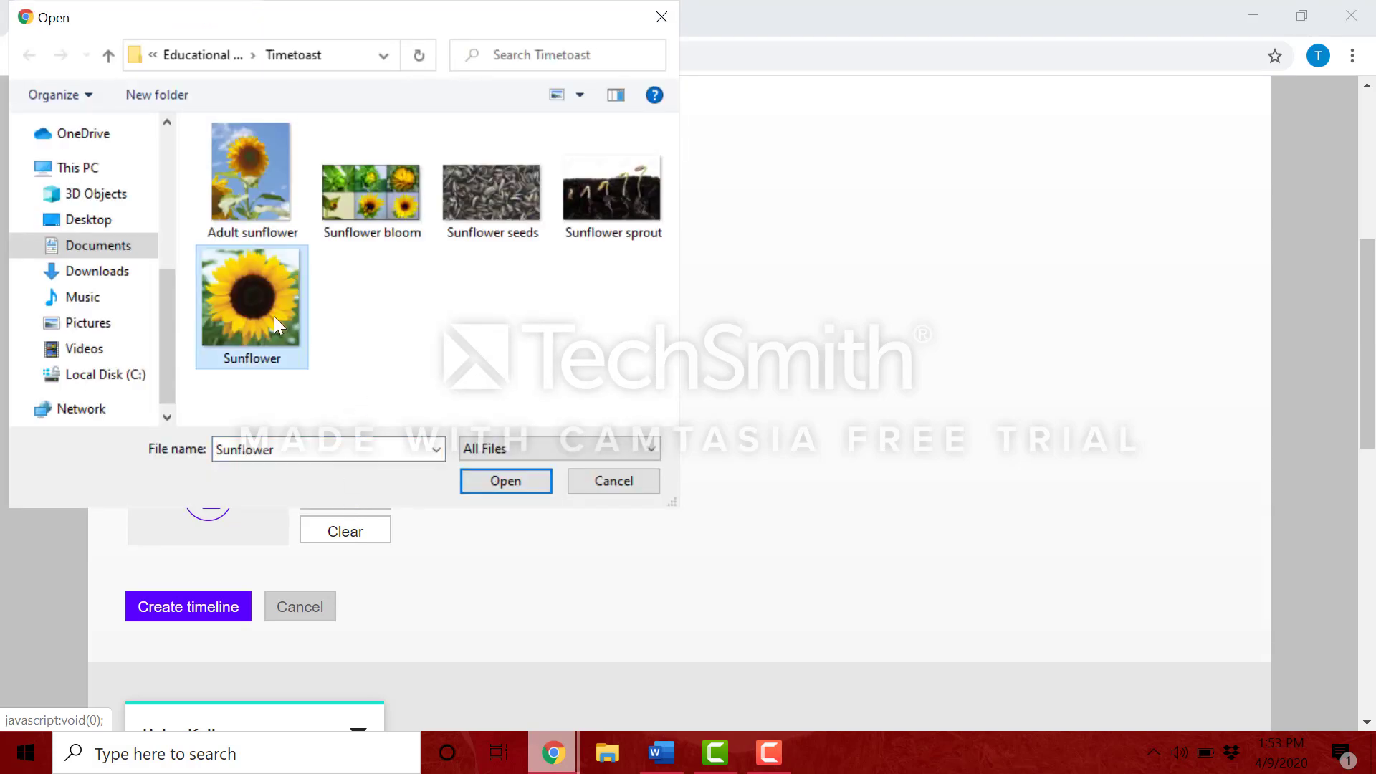
{"action": "left_click", "coordinate": [500, 483]}
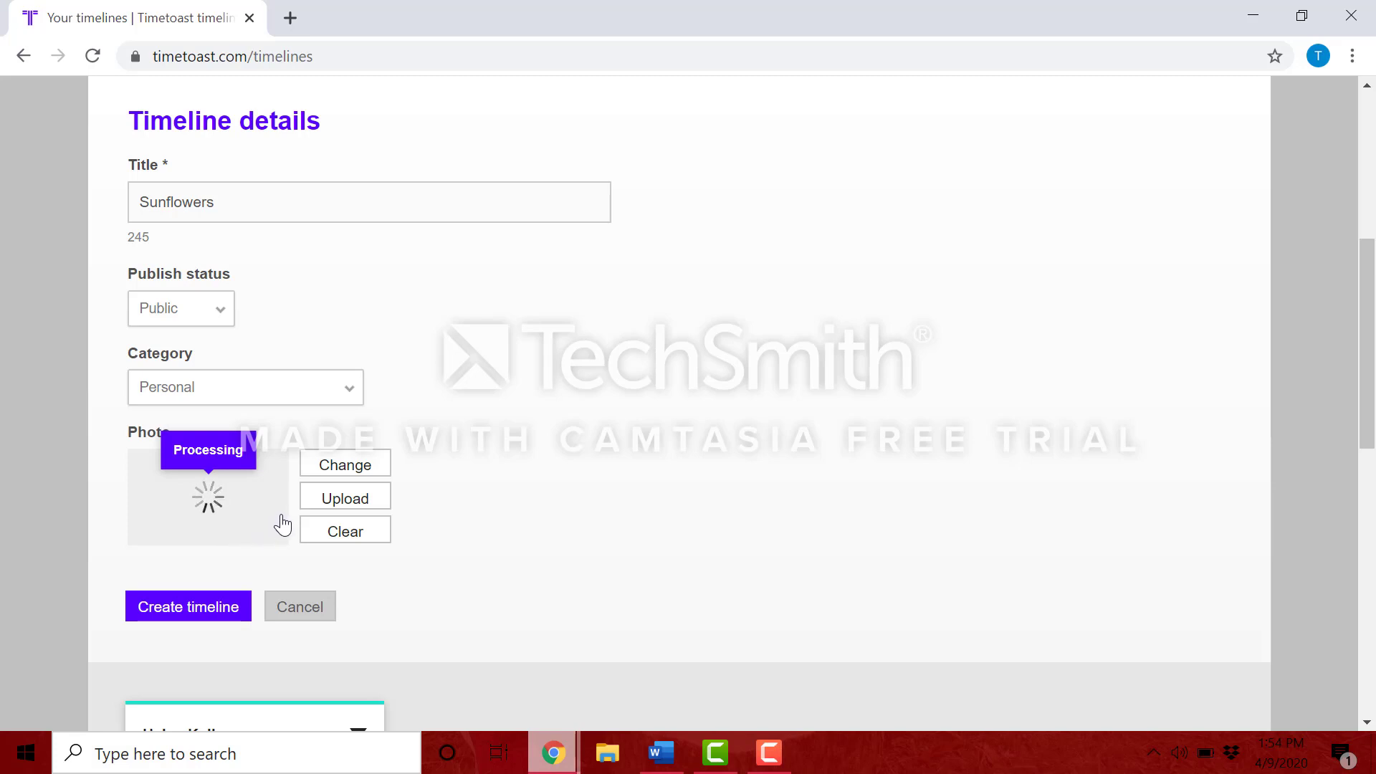
Step: Create the Sunflowers timeline and bring up a blank event form in its editor
{"action": "left_click", "coordinate": [183, 618]}
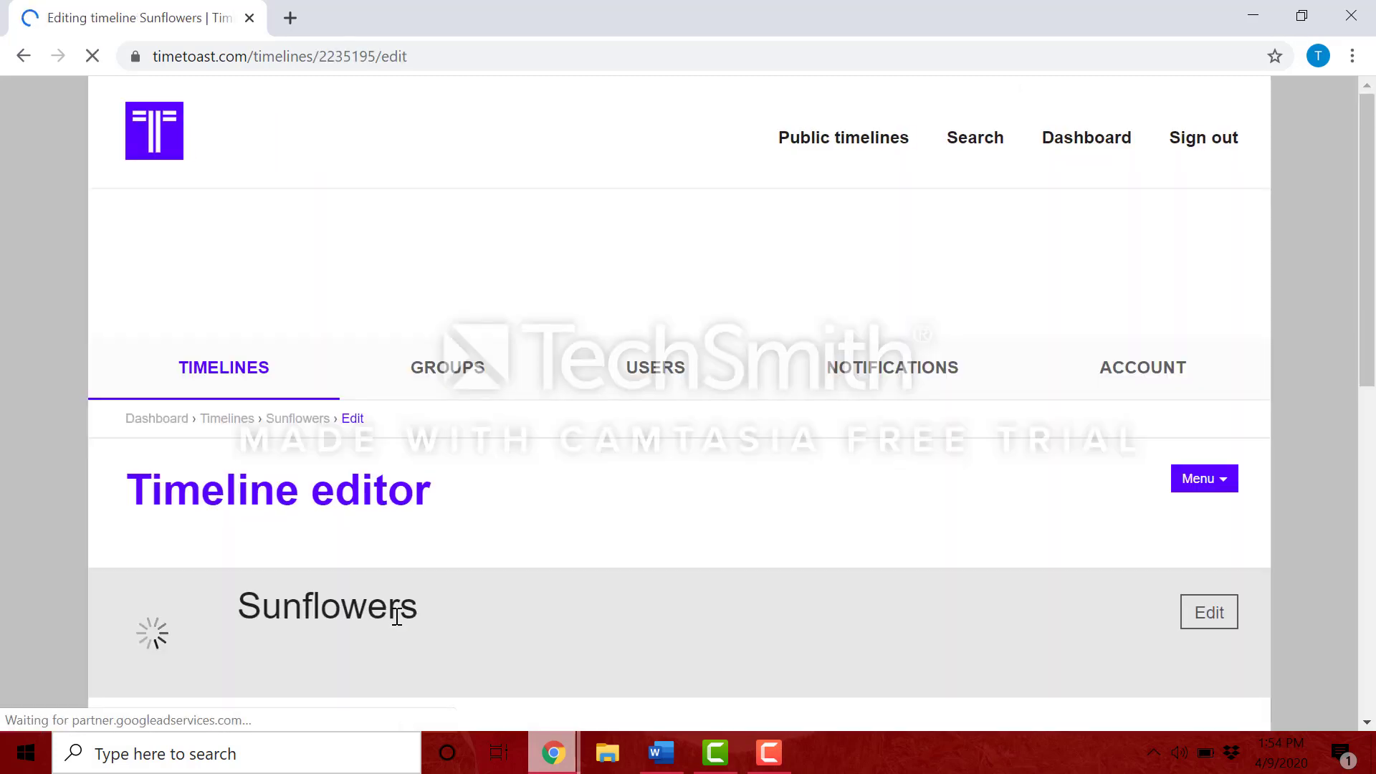
{"action": "scroll", "coordinate": [396, 617], "scroll_direction": "down", "scroll_amount": 3}
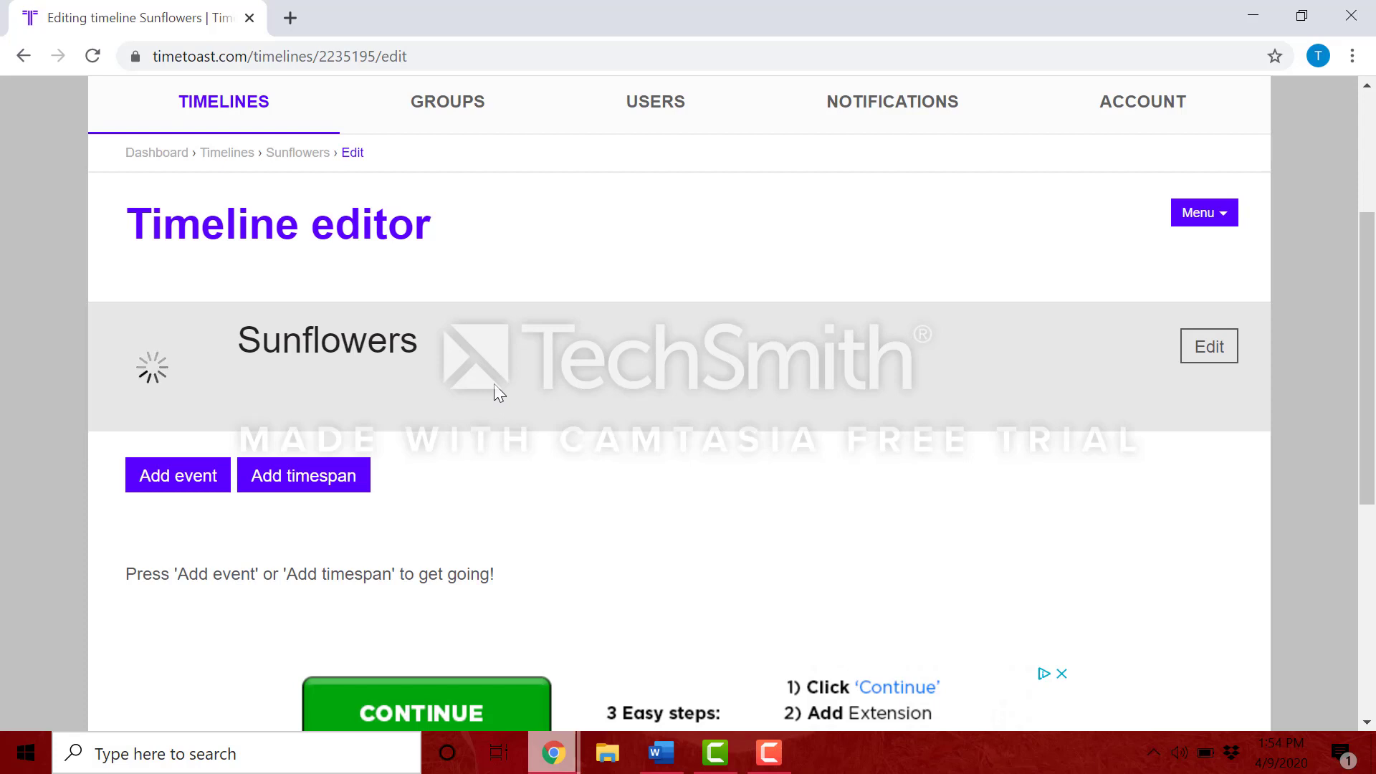
{"action": "left_click", "coordinate": [183, 485]}
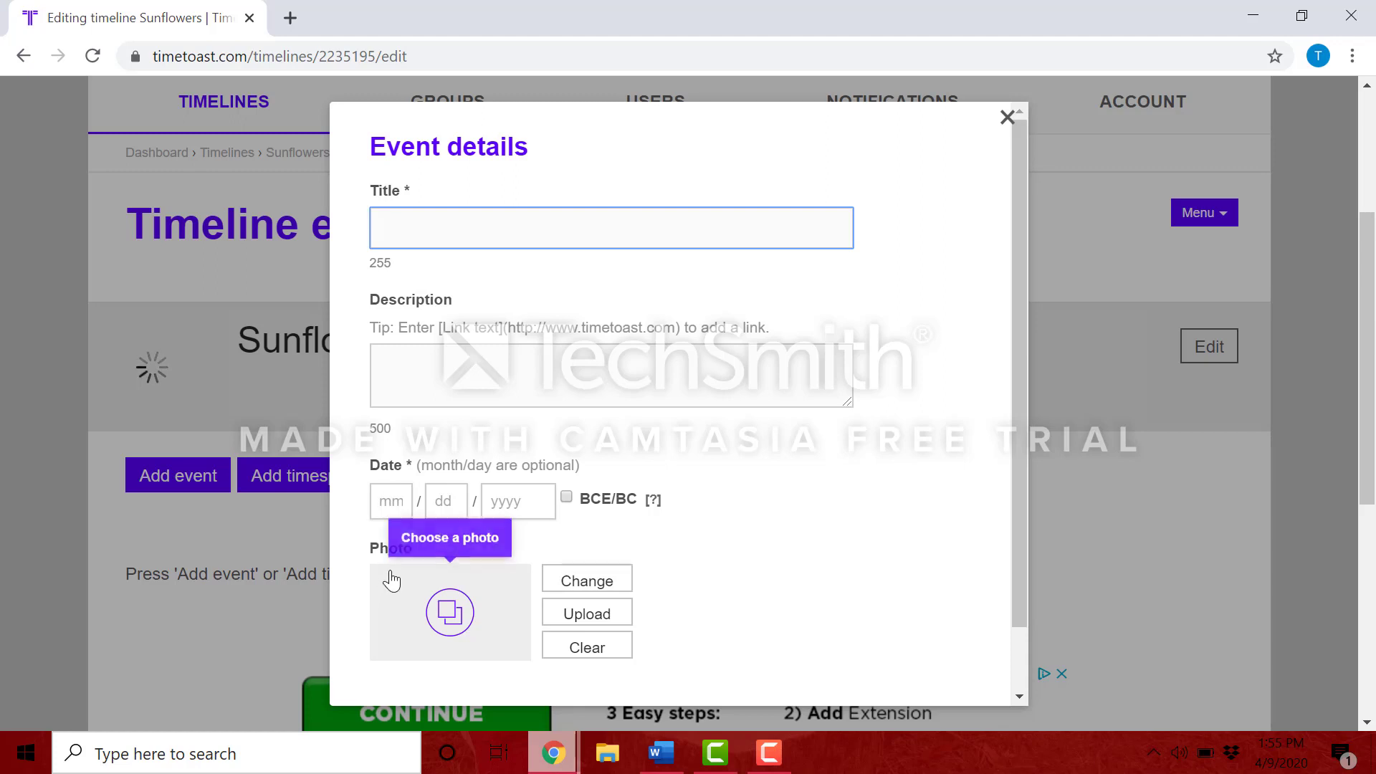
Step: Title the first event 'Planting seeds' and enter the date 04/01/2019
{"action": "left_click", "coordinate": [437, 229]}
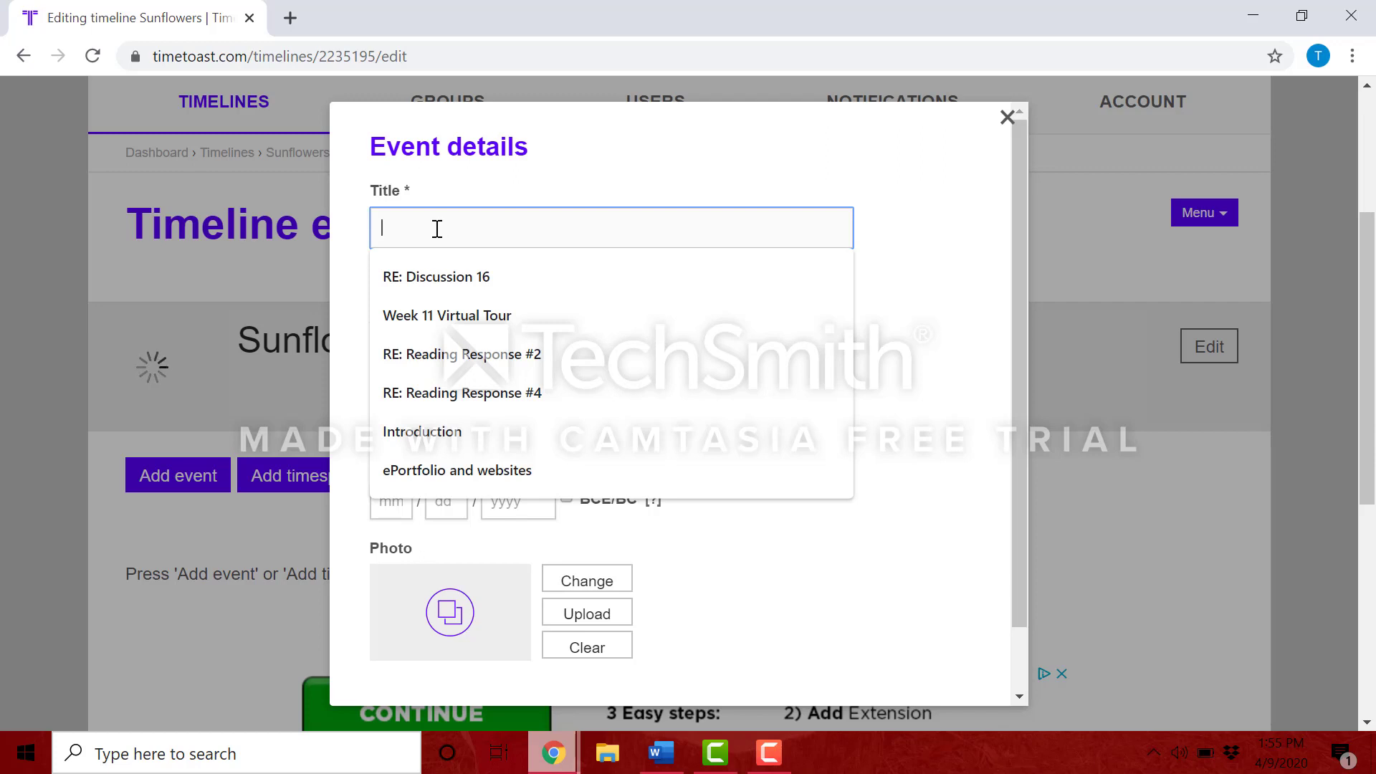
{"action": "type", "text": "Planting"}
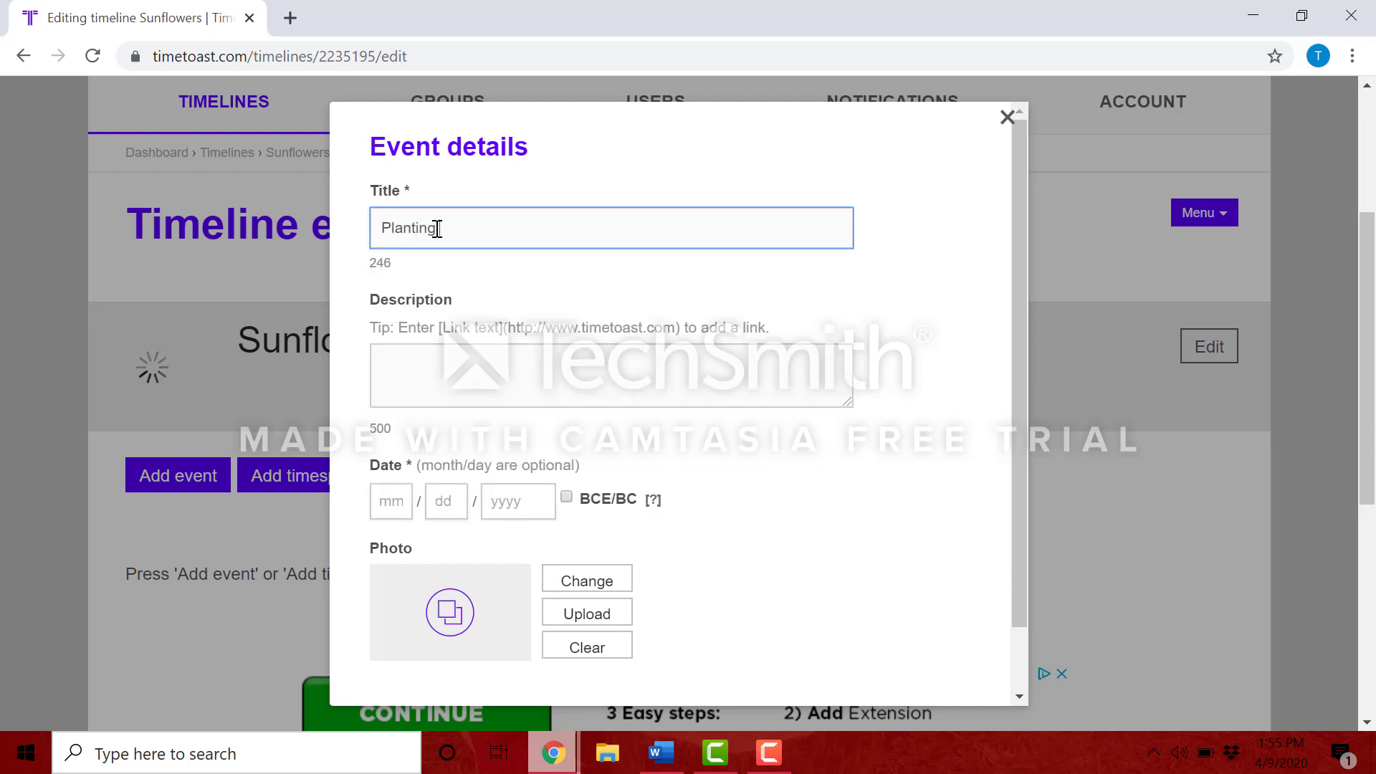
{"action": "type", "text": " seeds"}
{"action": "left_click", "coordinate": [445, 362]}
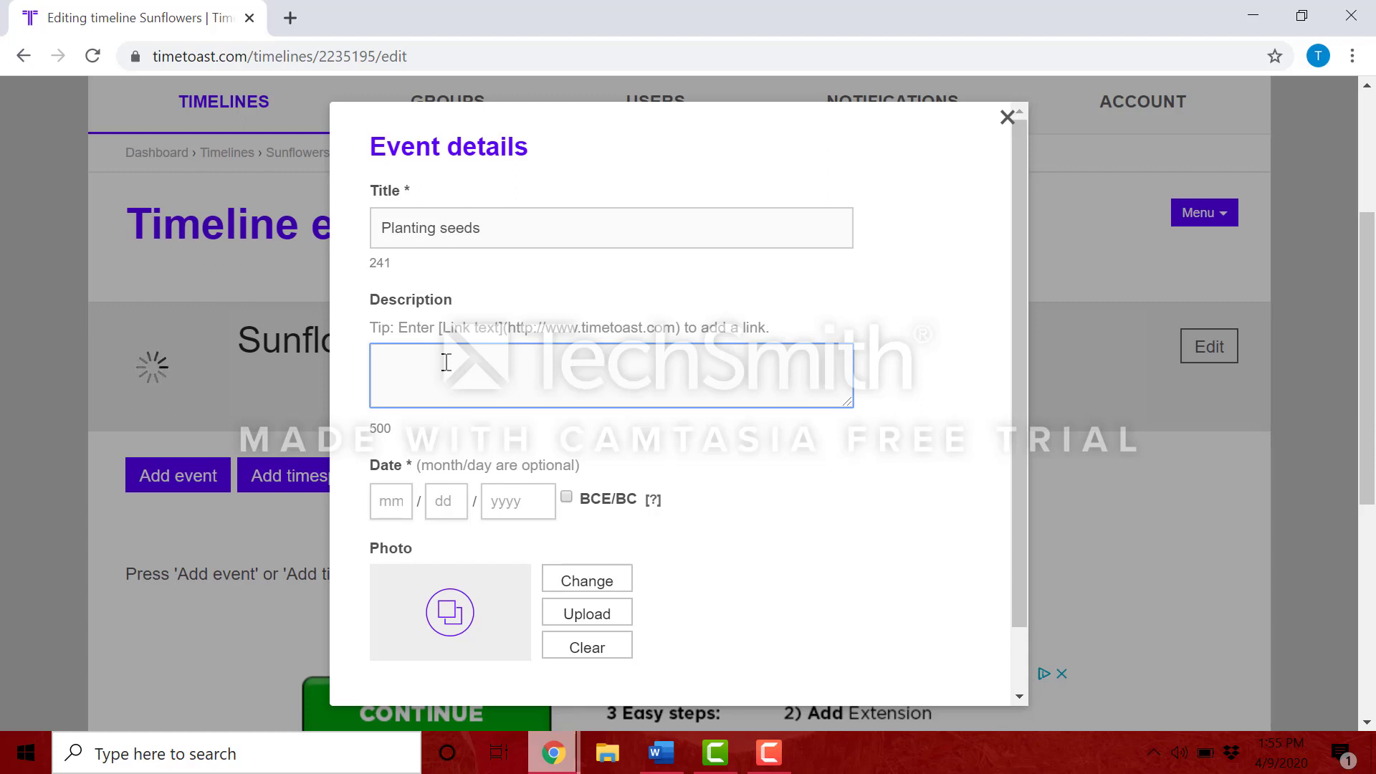
{"action": "left_click", "coordinate": [403, 499]}
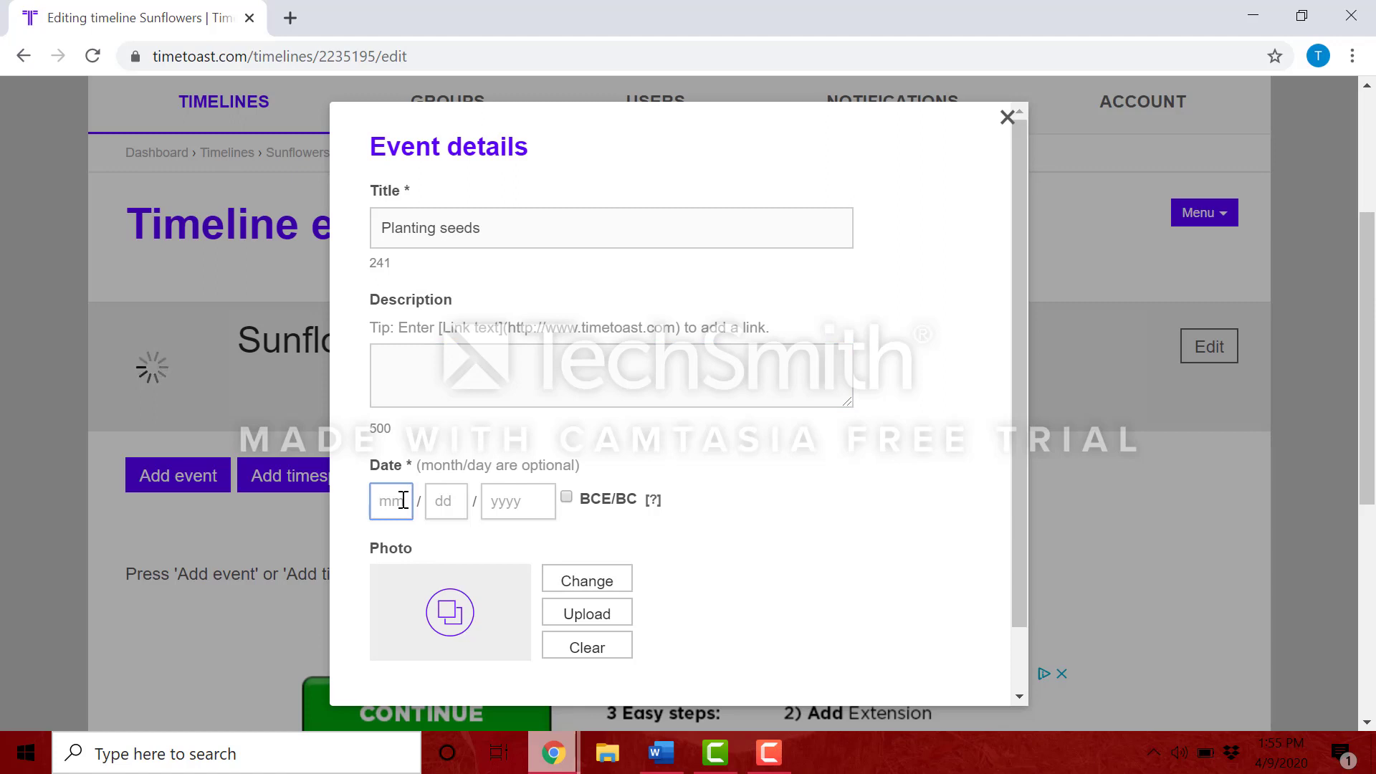
{"action": "type", "text": "04012019"}
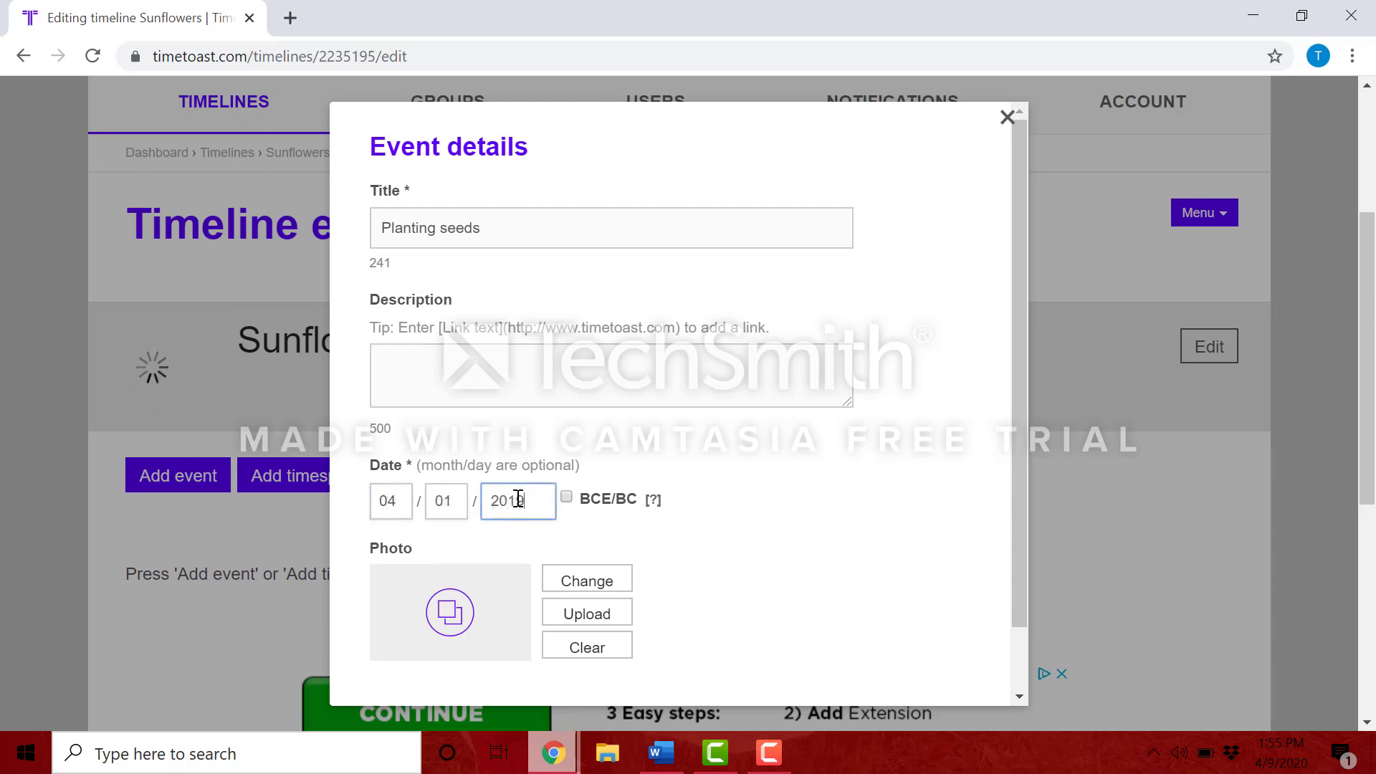
Step: Attach the 'Sunflower seeds' photo and create the Planting seeds event
{"action": "left_click", "coordinate": [593, 624]}
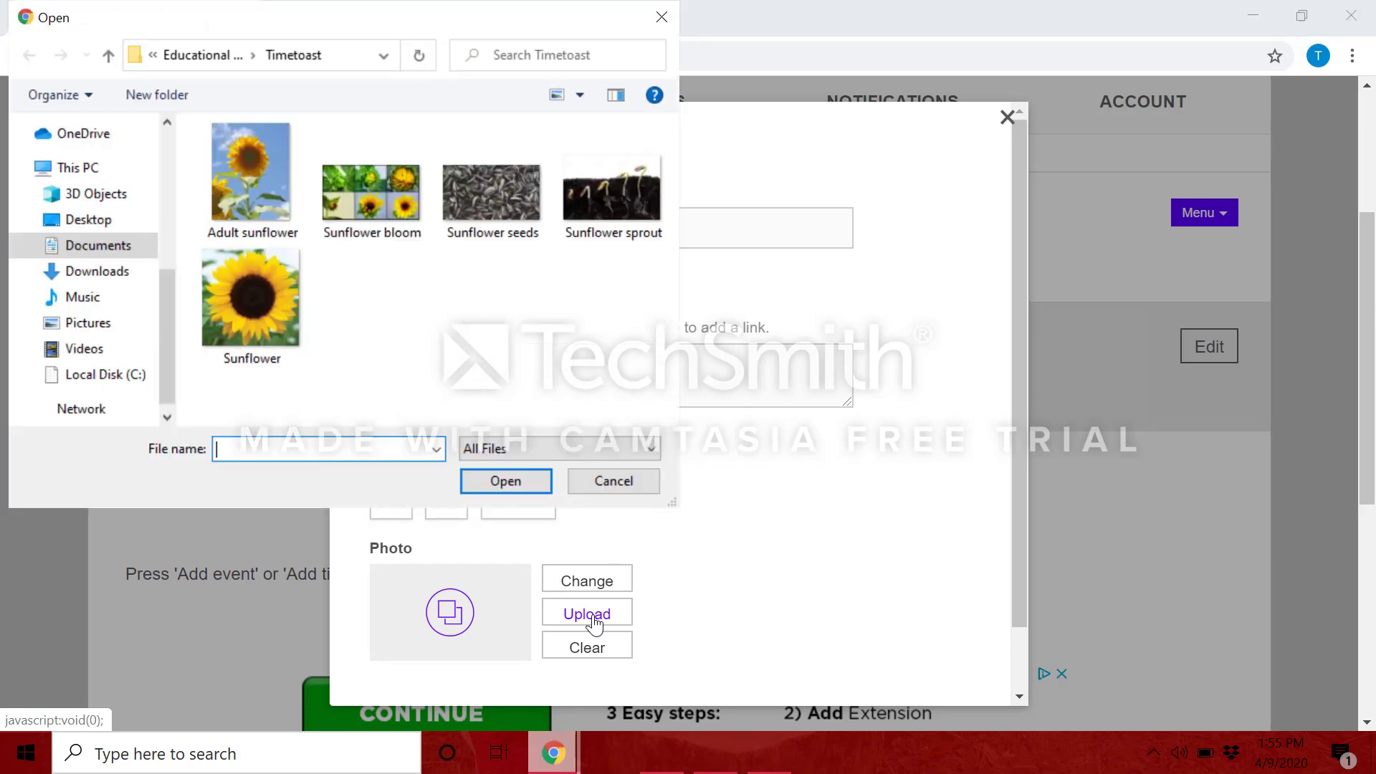
{"action": "left_click", "coordinate": [509, 196]}
{"action": "left_click", "coordinate": [514, 478]}
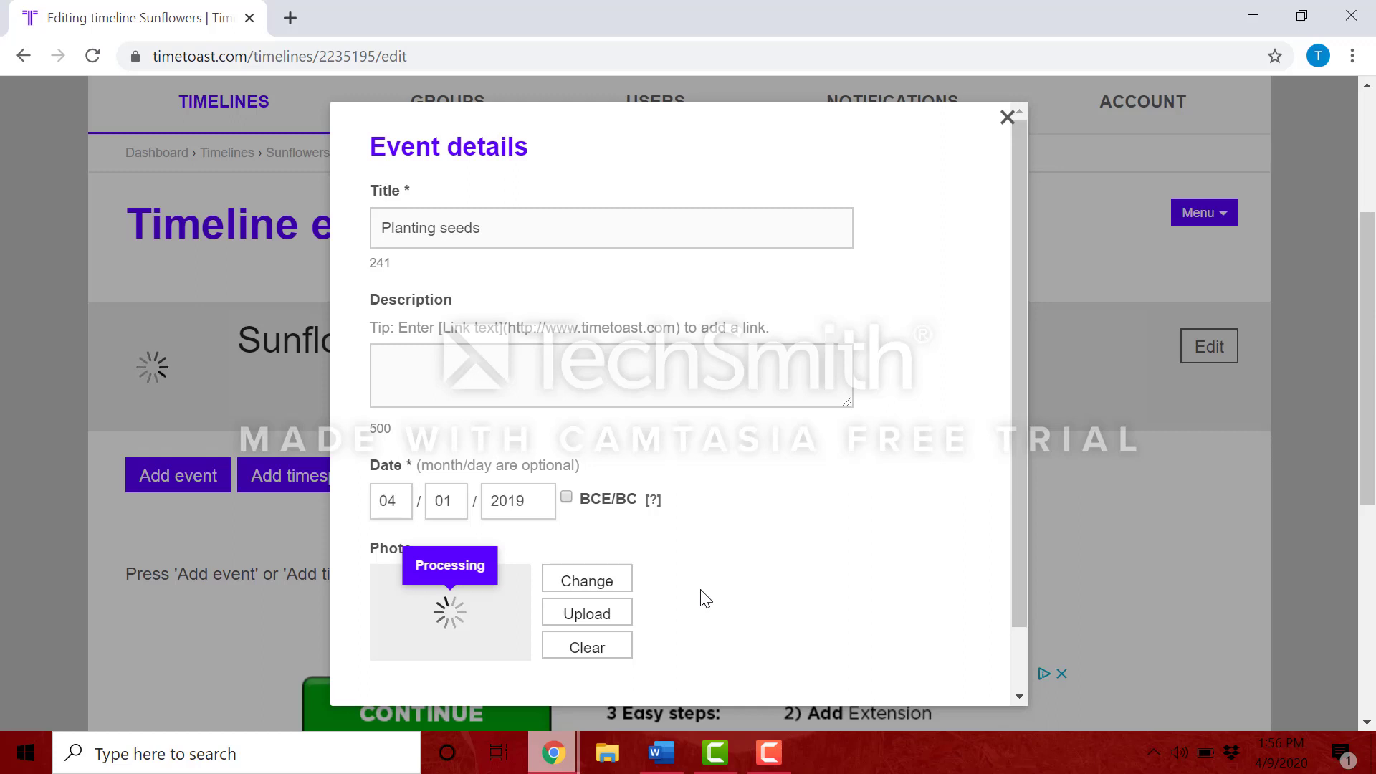
{"action": "scroll", "coordinate": [706, 598], "scroll_direction": "down", "scroll_amount": 1}
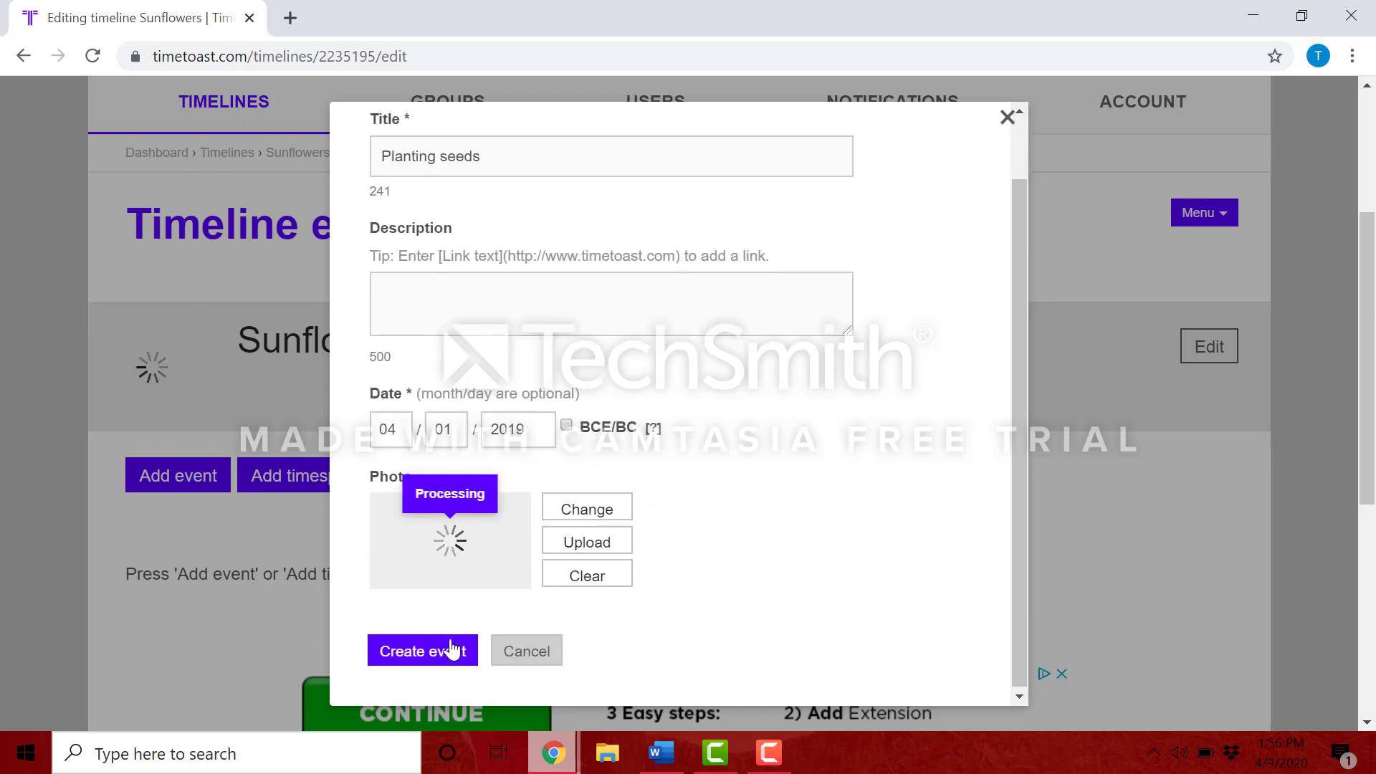
{"action": "left_click", "coordinate": [420, 653]}
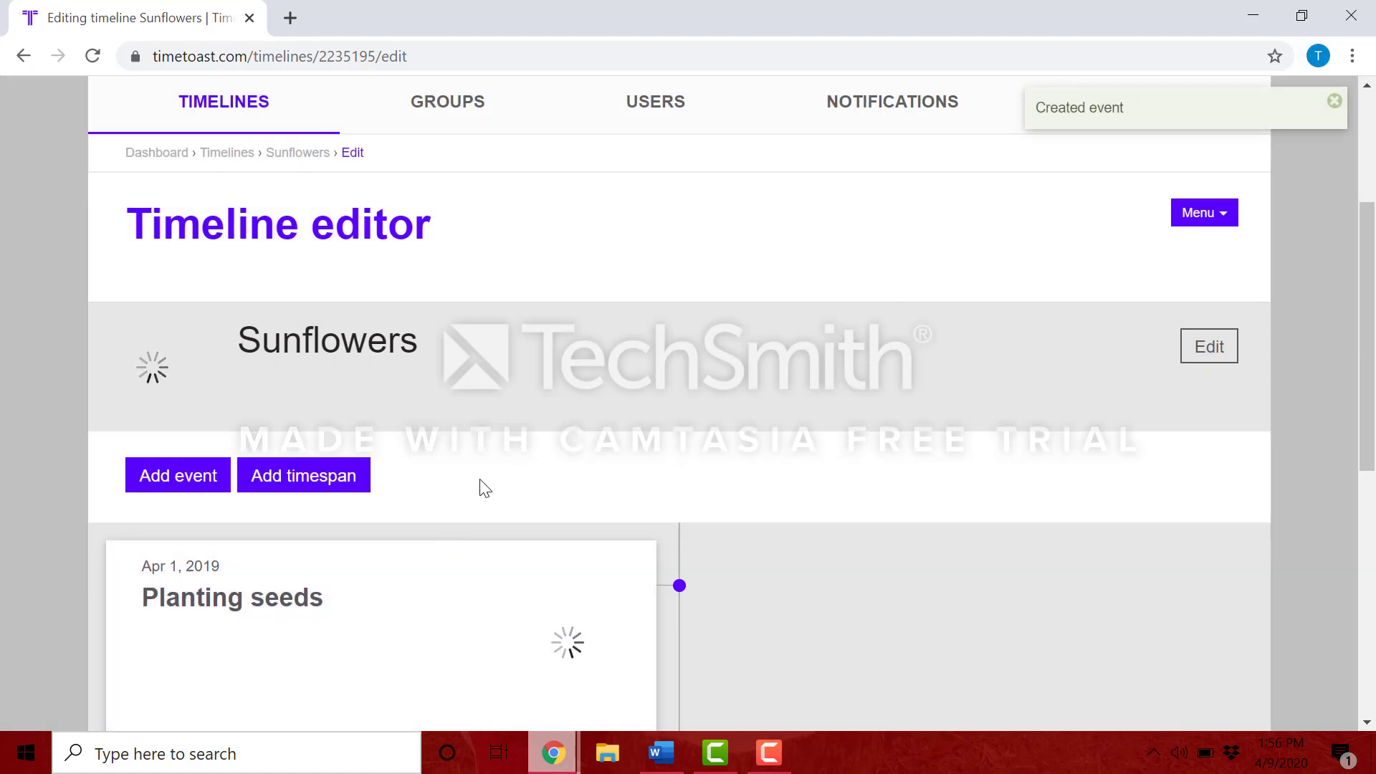
{"action": "scroll", "coordinate": [480, 488], "scroll_direction": "down", "scroll_amount": 2}
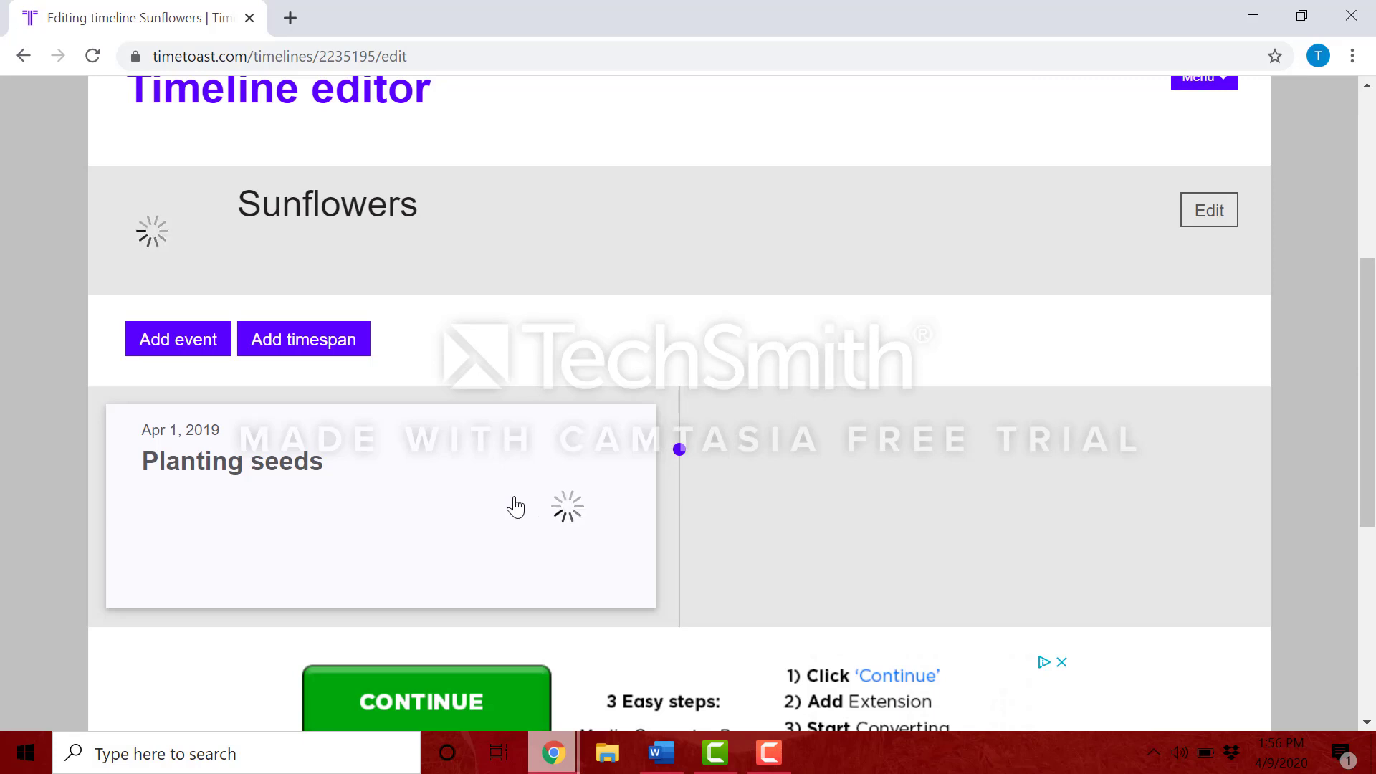
Step: Start an event 'Sunflower Sprouts', described 'Green sprouts came up from the dirt.', dated April 15, 2019
{"action": "left_click", "coordinate": [156, 345]}
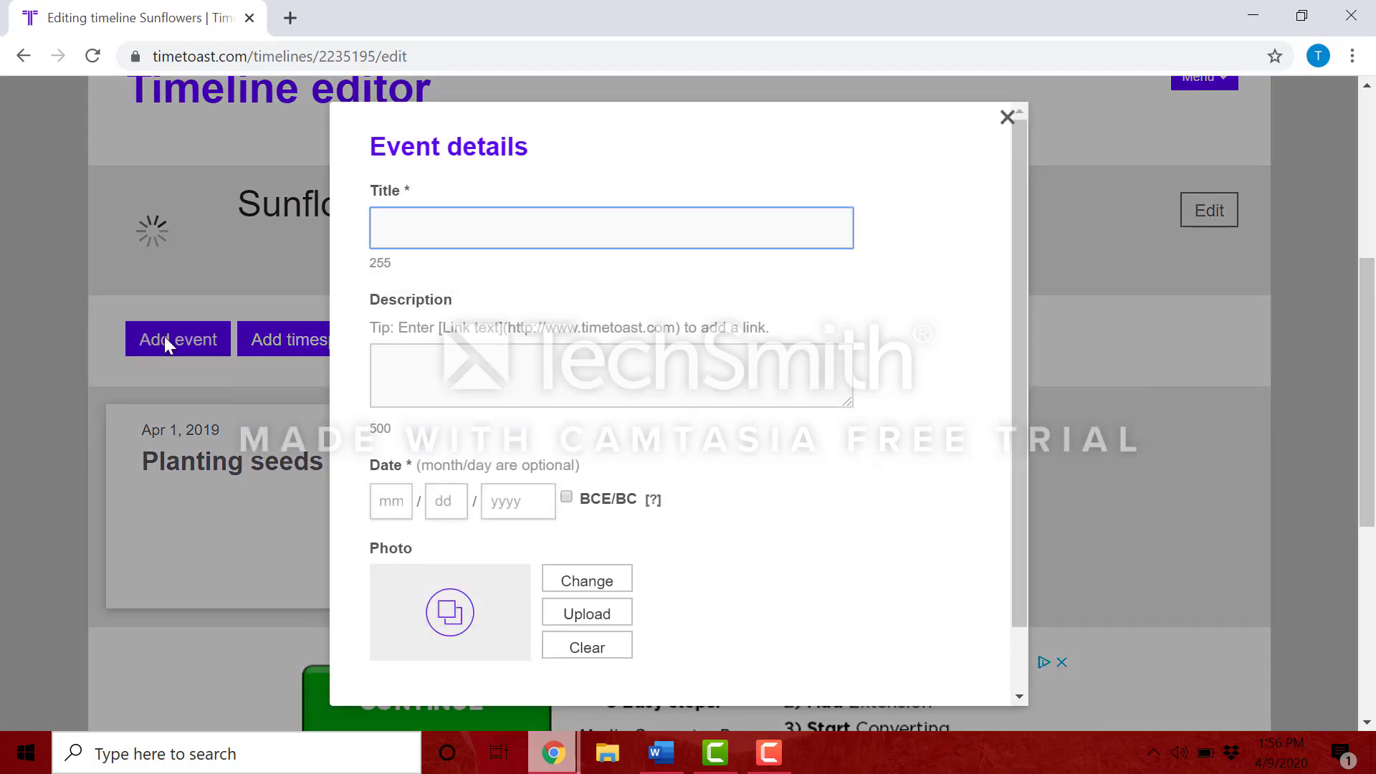
{"action": "left_click", "coordinate": [468, 227]}
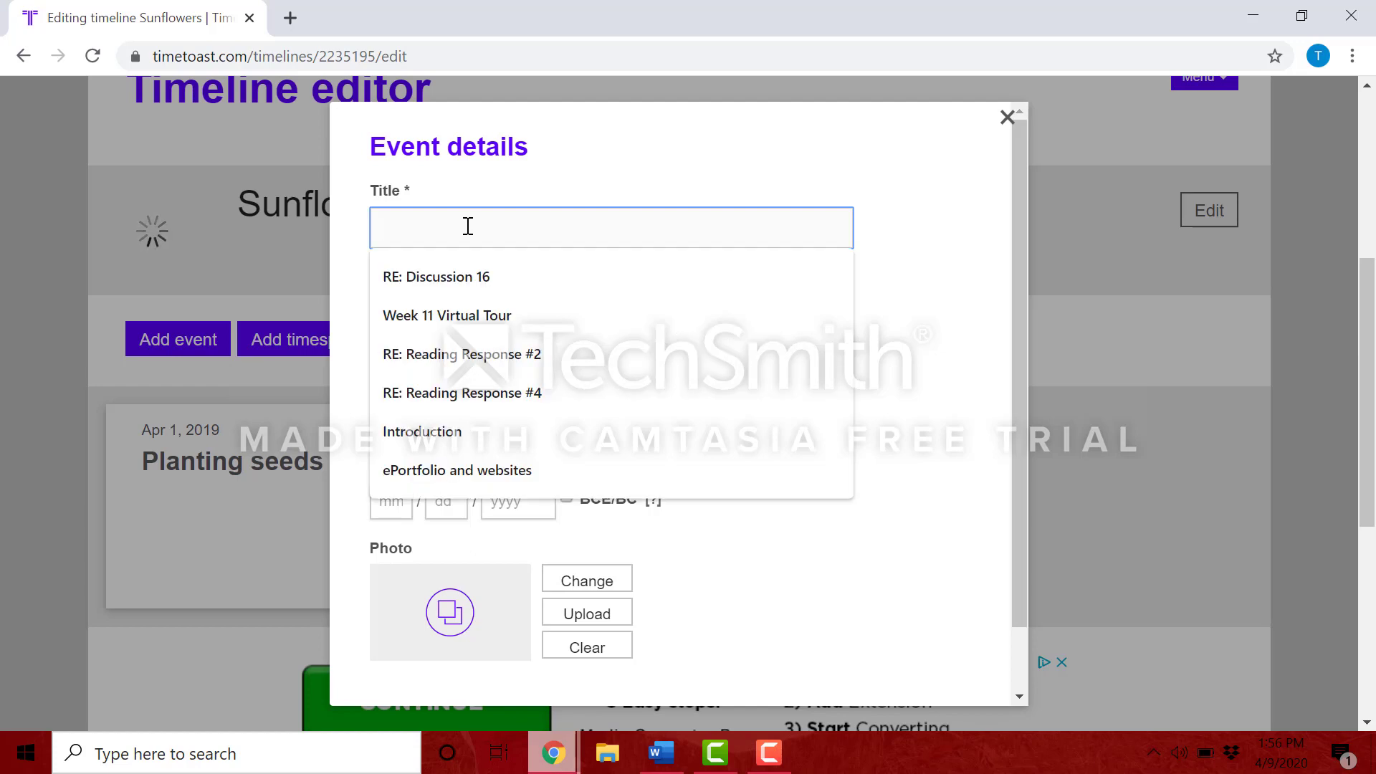
{"action": "type", "text": "S"}
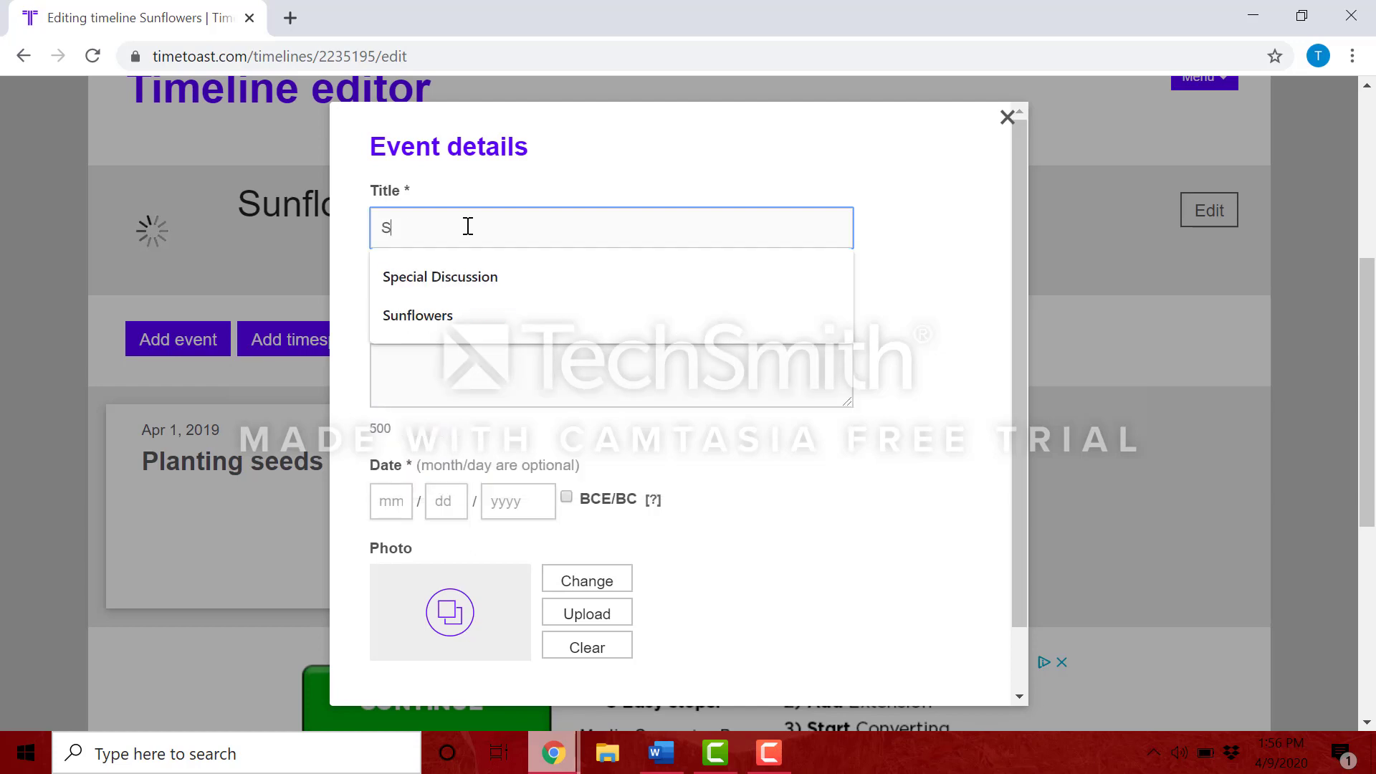
{"action": "type", "text": "unflower Sprouts"}
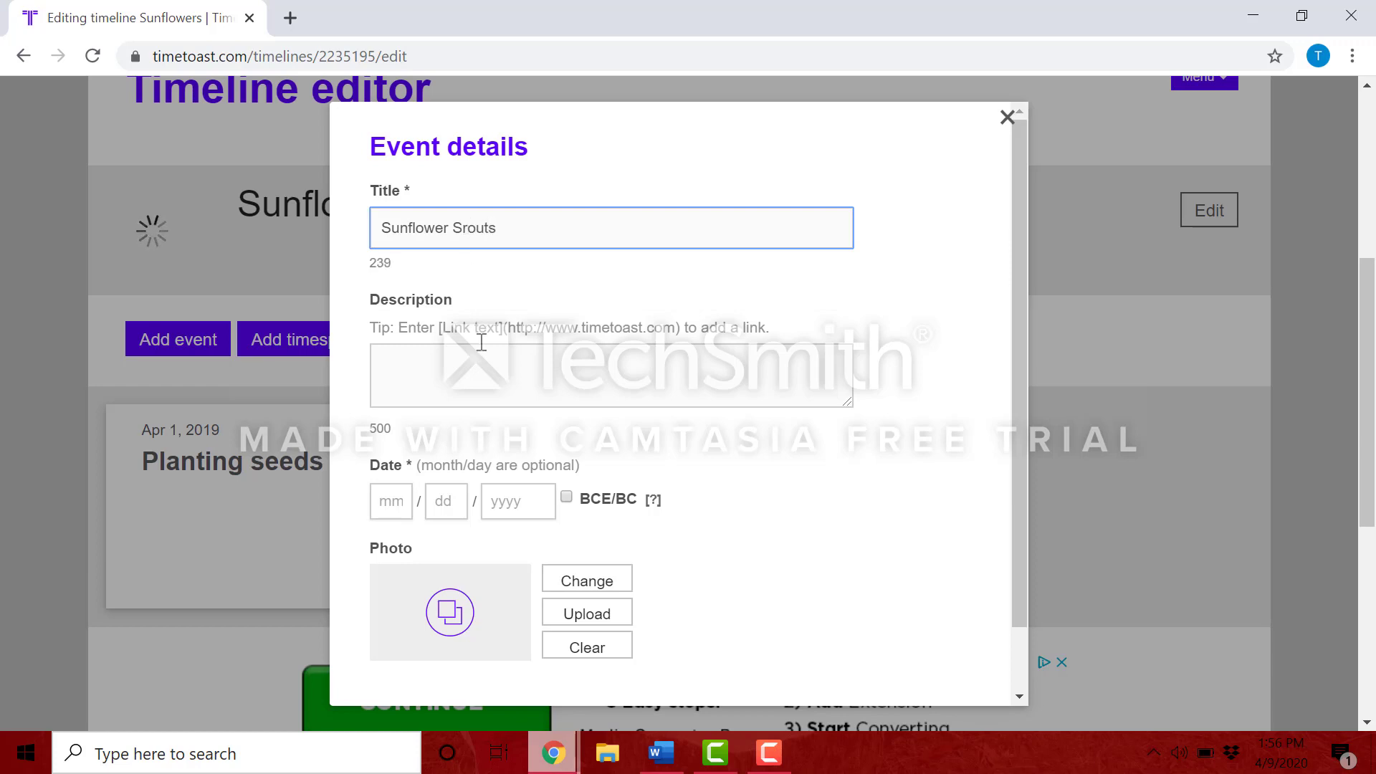
{"action": "left_click", "coordinate": [476, 365]}
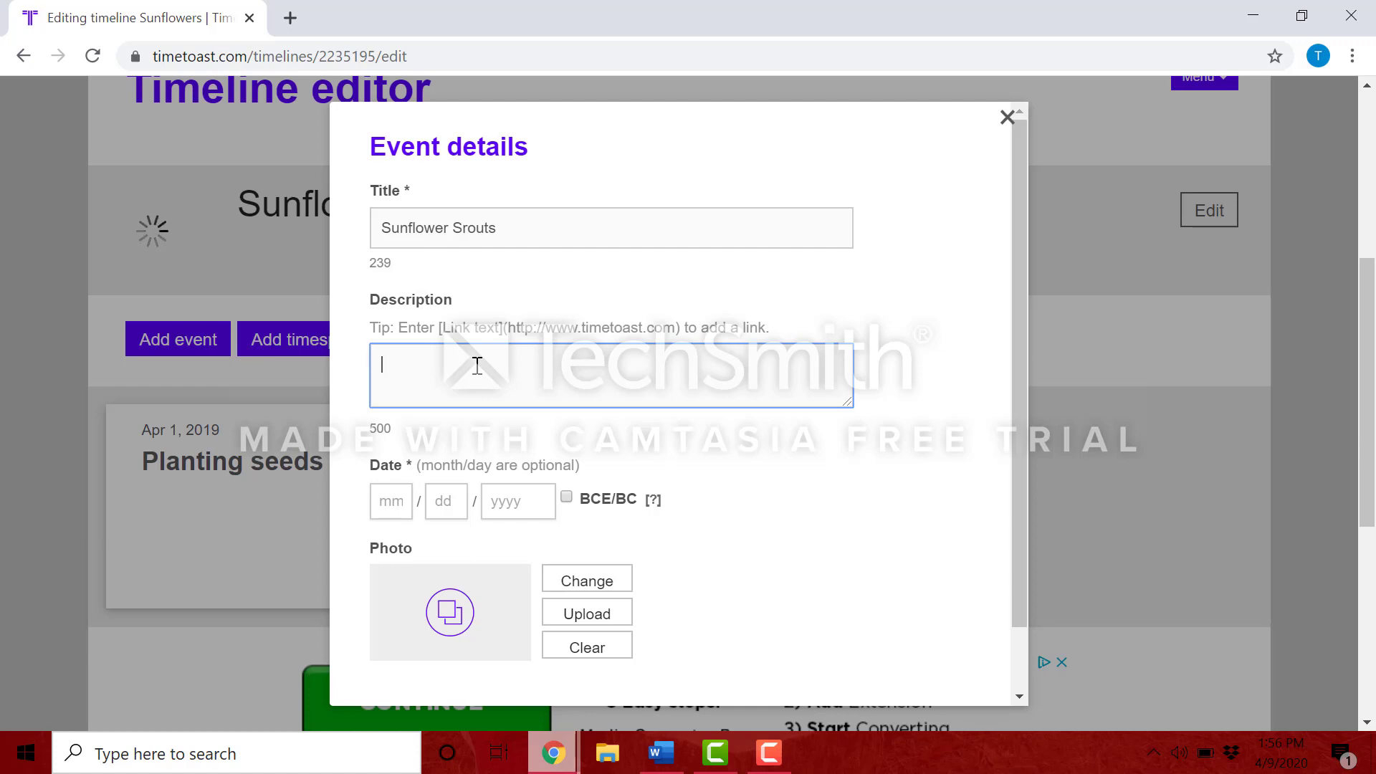
{"action": "type", "text": "Green sprouts came up from the dirt."}
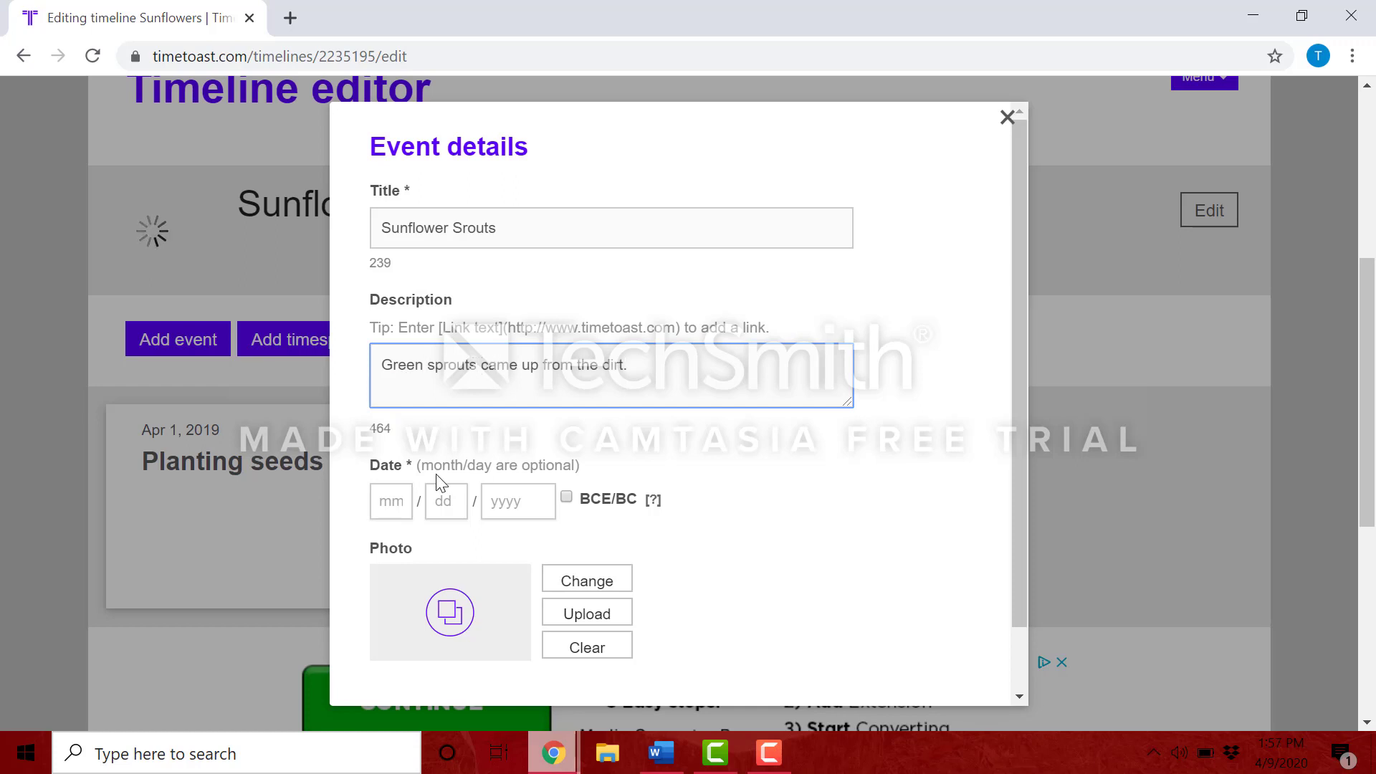
{"action": "left_click", "coordinate": [398, 499]}
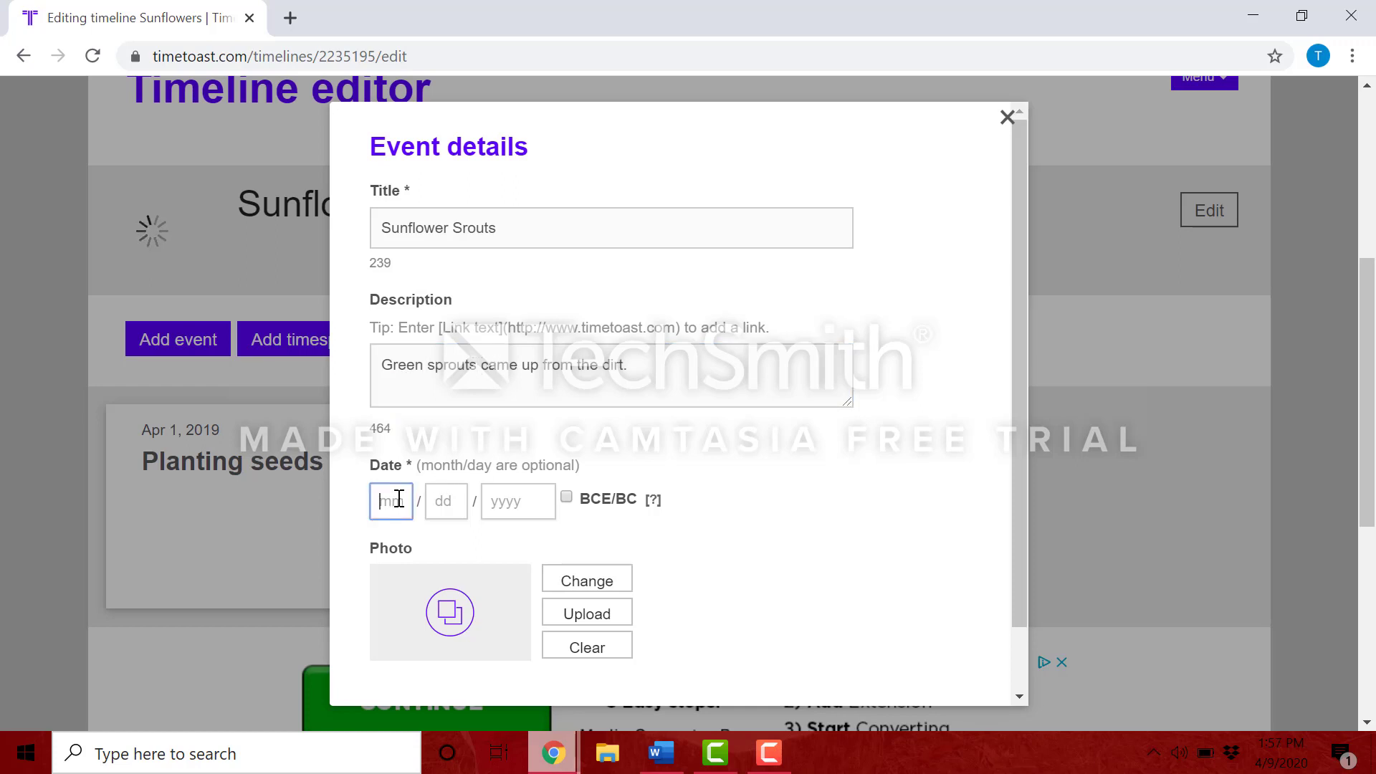
{"action": "type", "text": "04"}
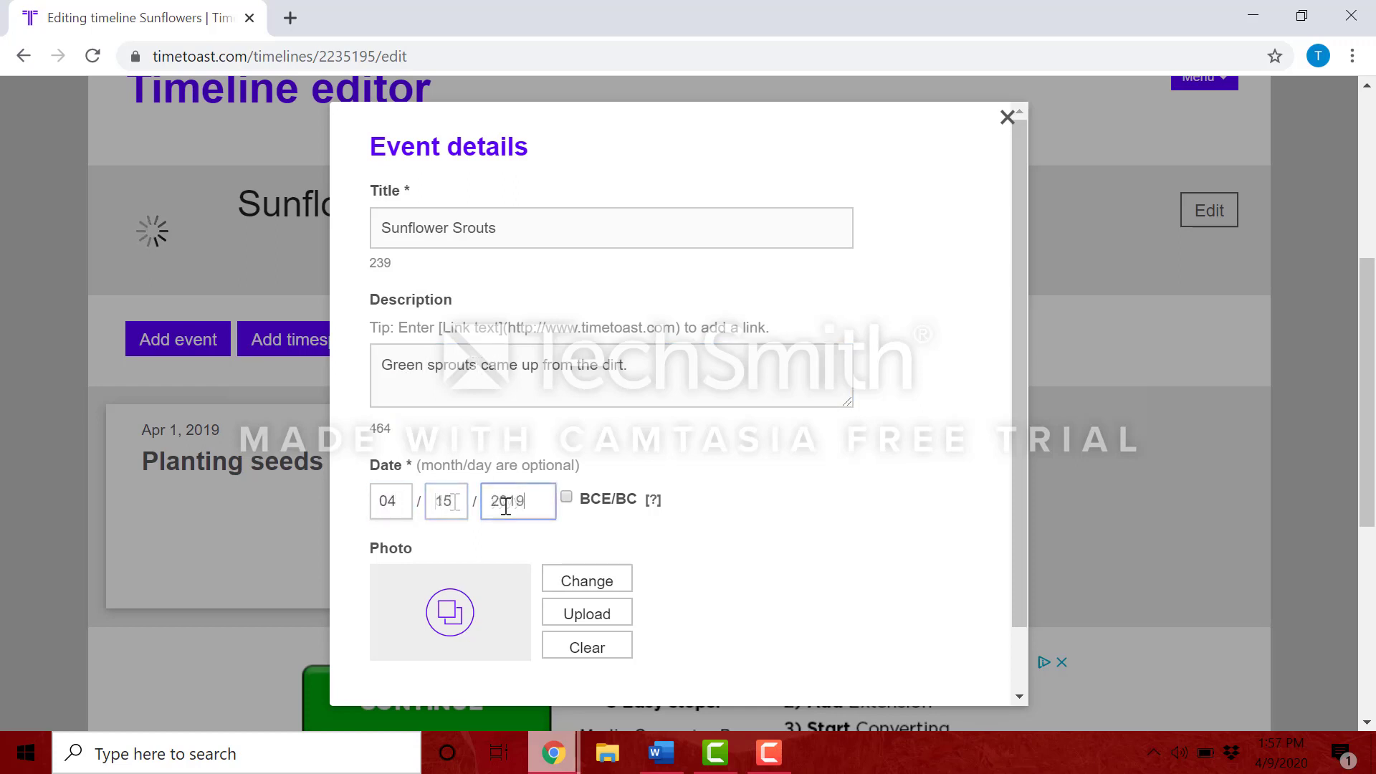
Step: Attach the 'Sunflower sprout' photo and create the sprout event
{"action": "left_click", "coordinate": [591, 624]}
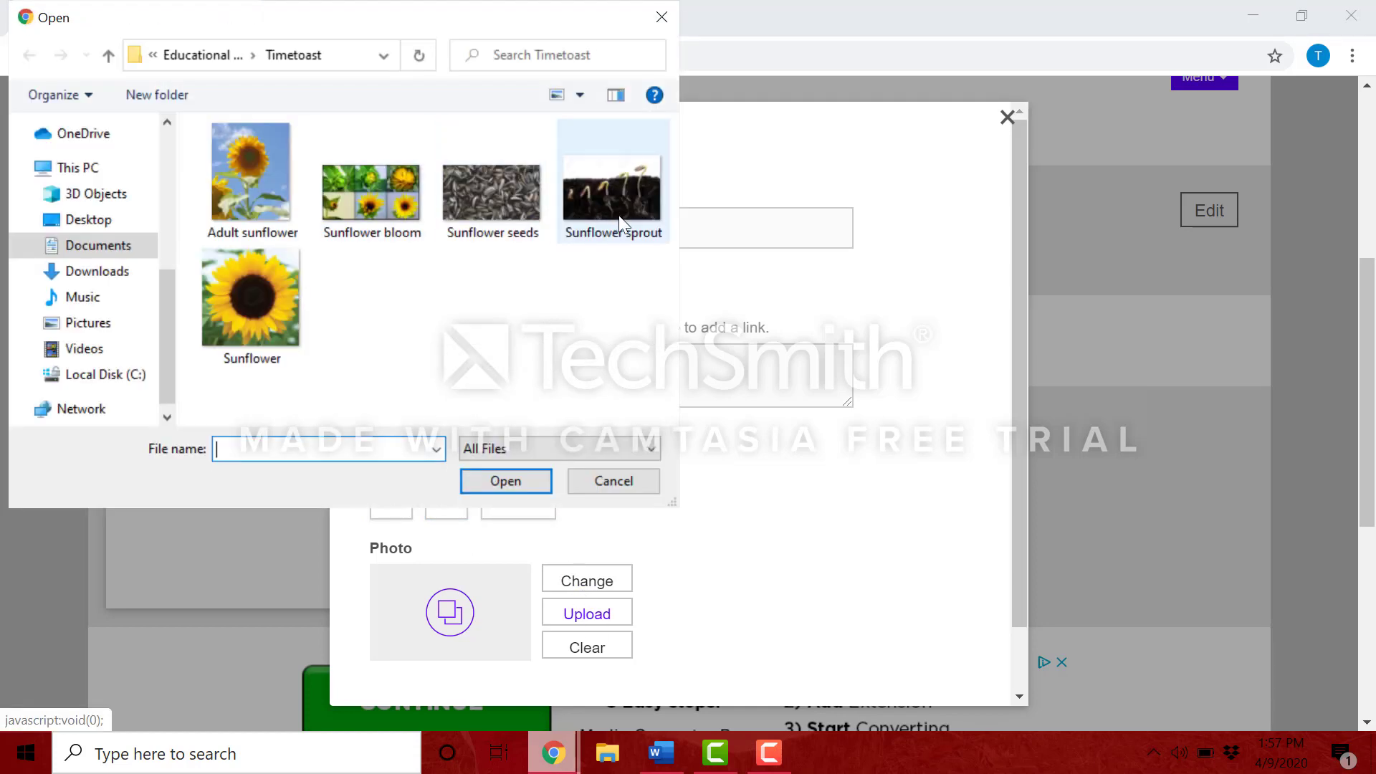
{"action": "left_click", "coordinate": [617, 216]}
{"action": "left_click", "coordinate": [503, 484]}
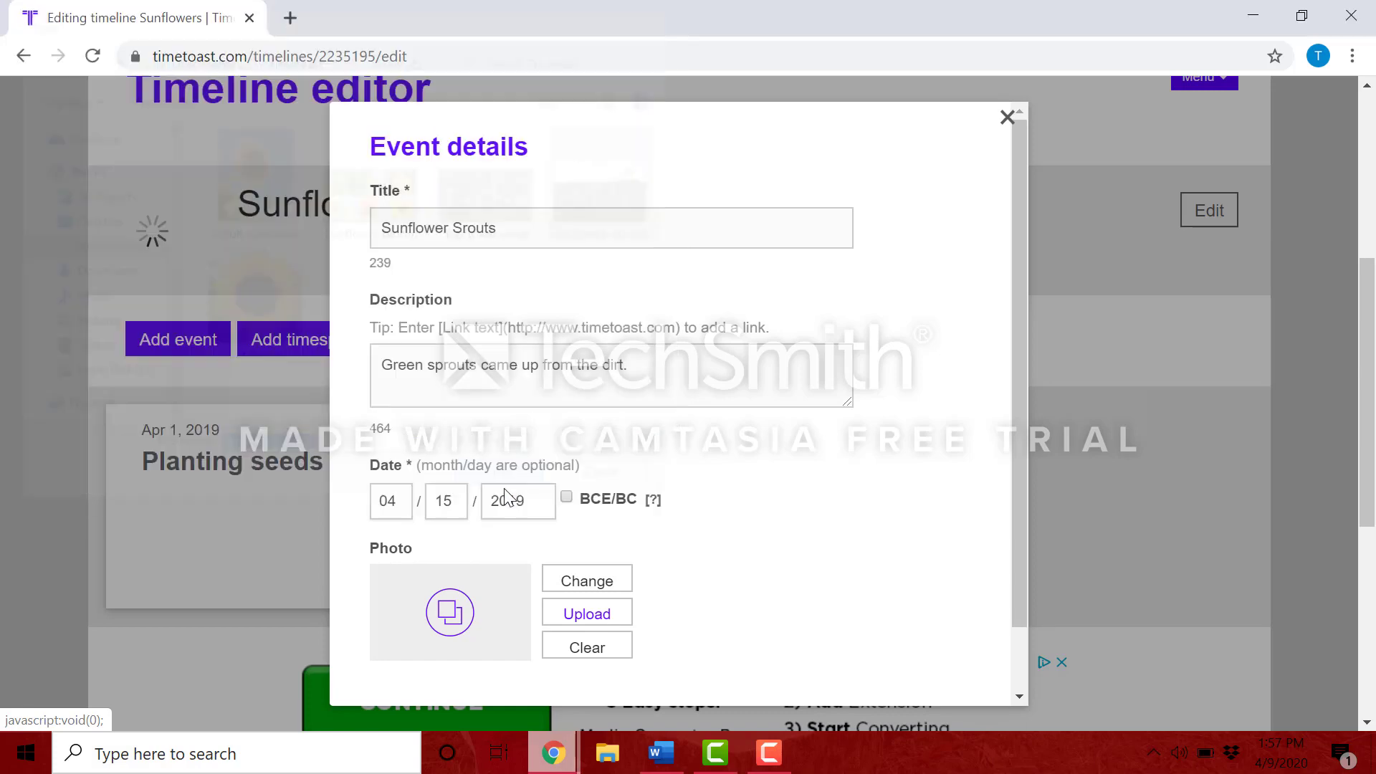
{"action": "scroll", "coordinate": [528, 648], "scroll_direction": "down", "scroll_amount": 1}
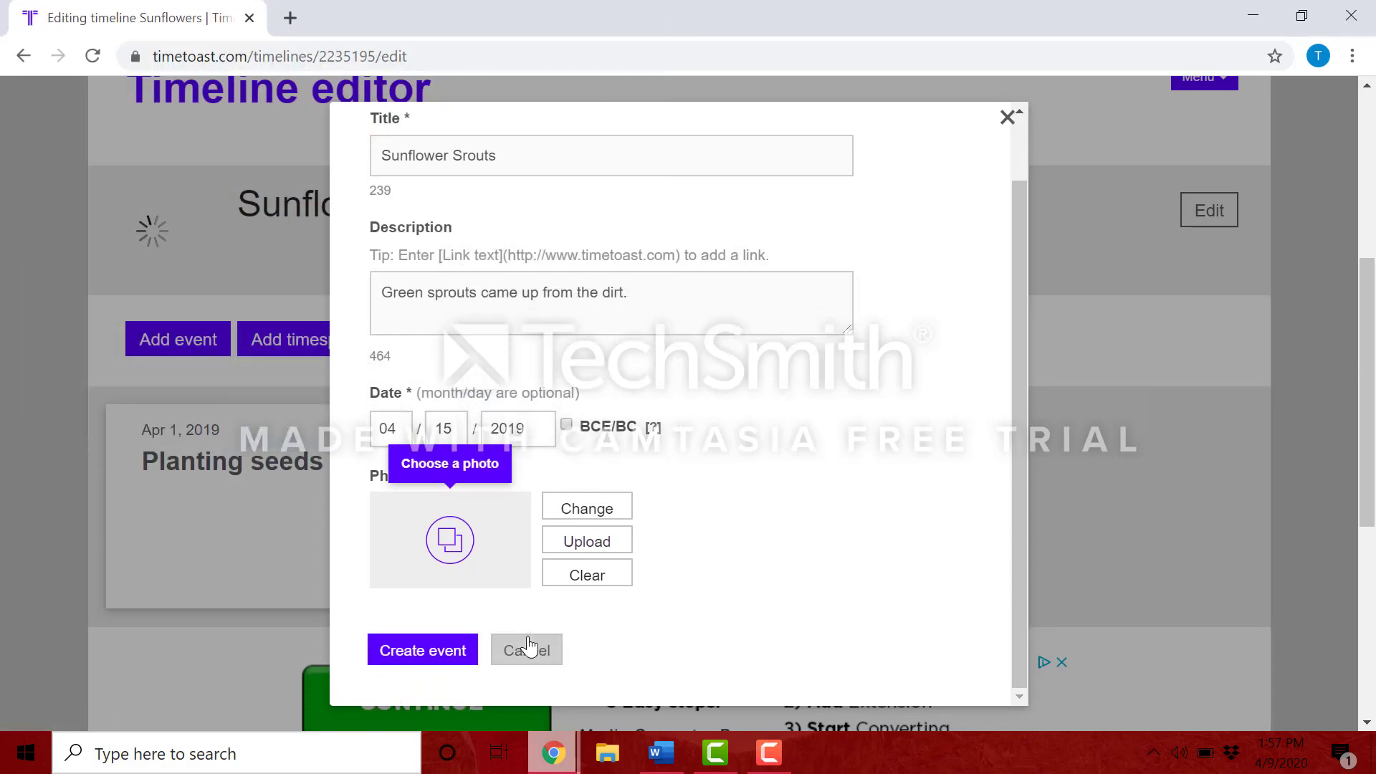
{"action": "left_click", "coordinate": [440, 649]}
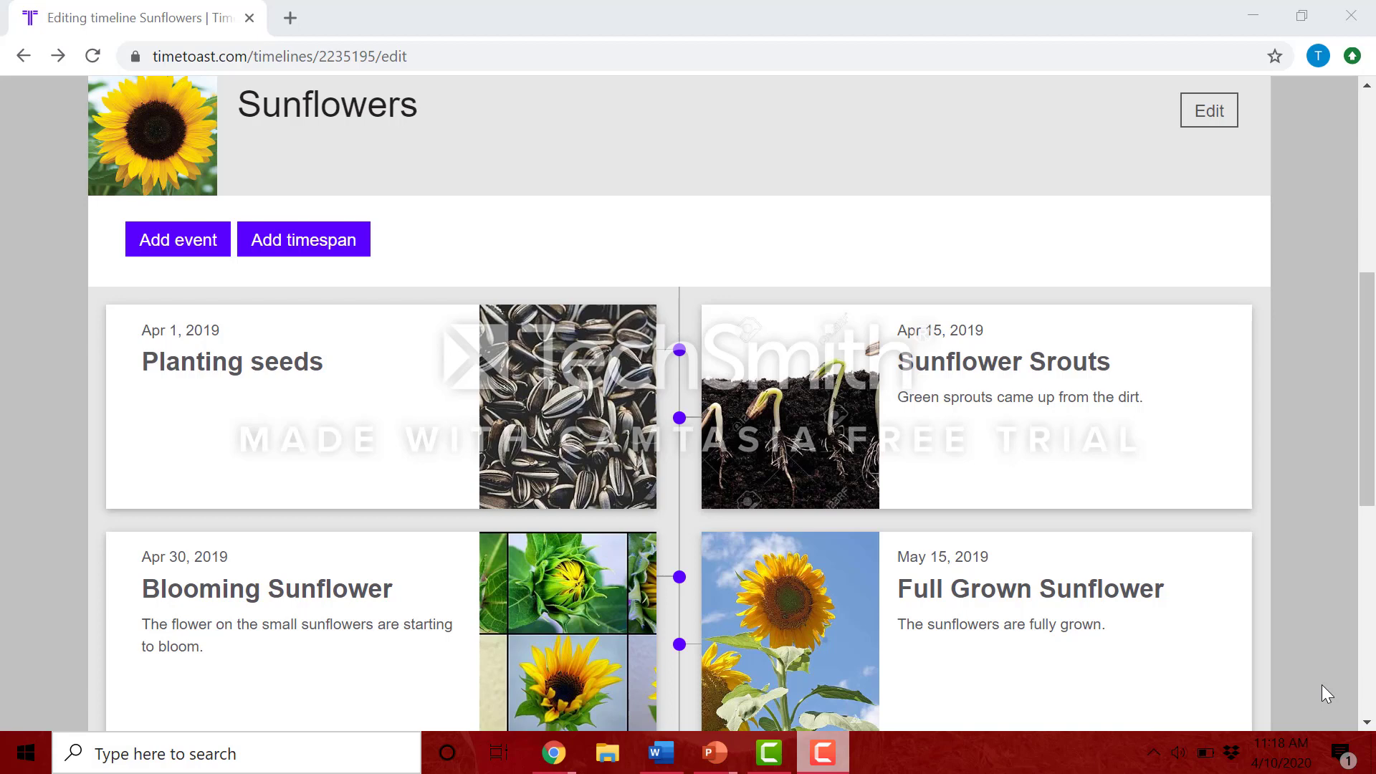
Step: Switch to the Sunflowers timeline's public view via Menu > View this timeline
{"action": "scroll", "coordinate": [1322, 685], "scroll_direction": "up", "scroll_amount": 3}
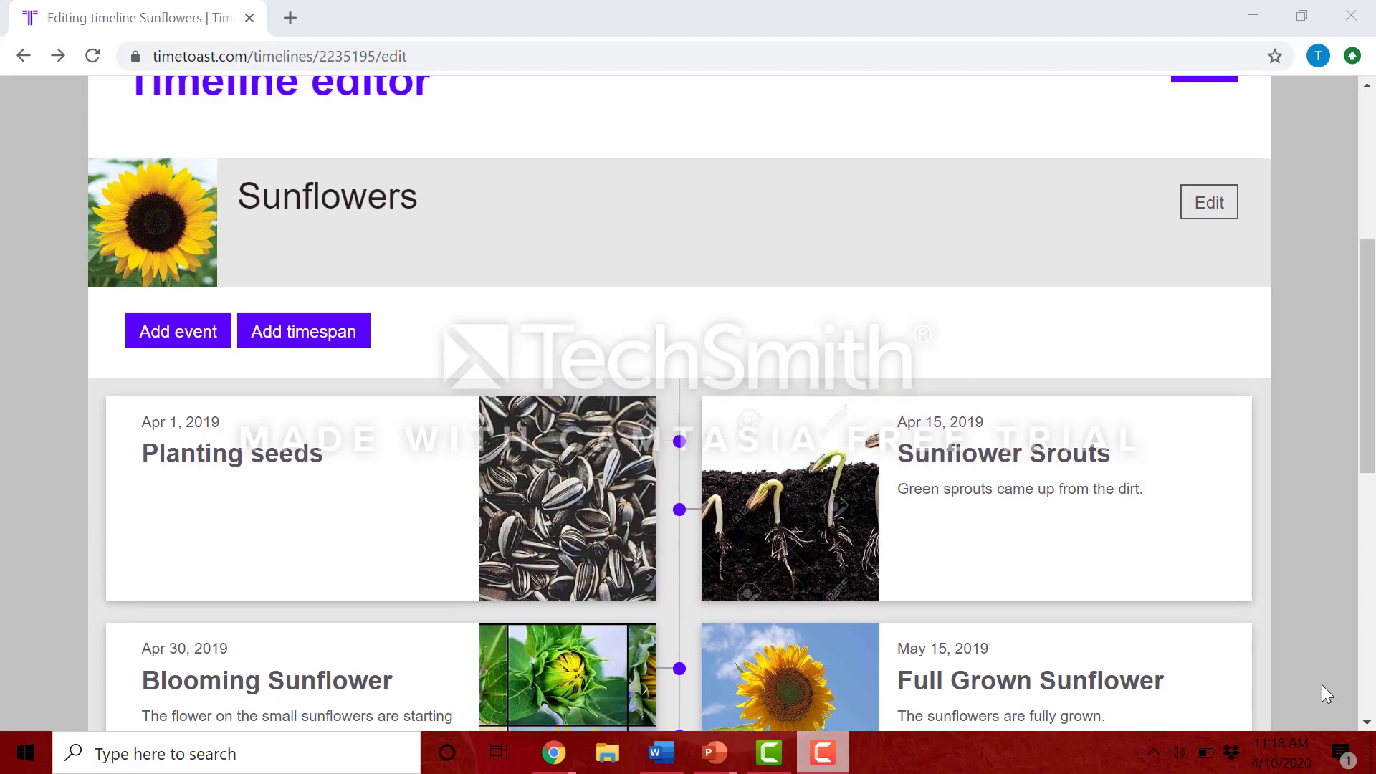
{"action": "left_click", "coordinate": [1206, 181]}
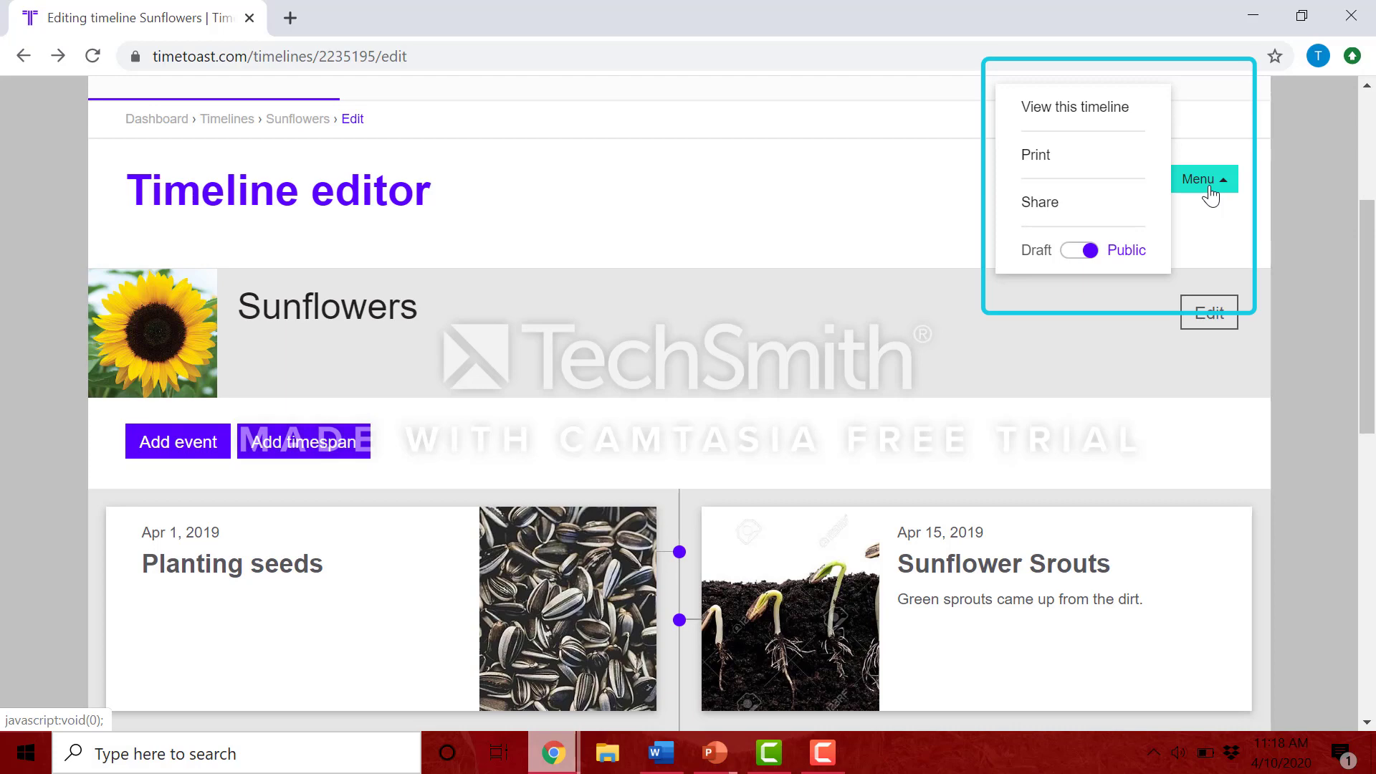
{"action": "left_click", "coordinate": [1101, 121]}
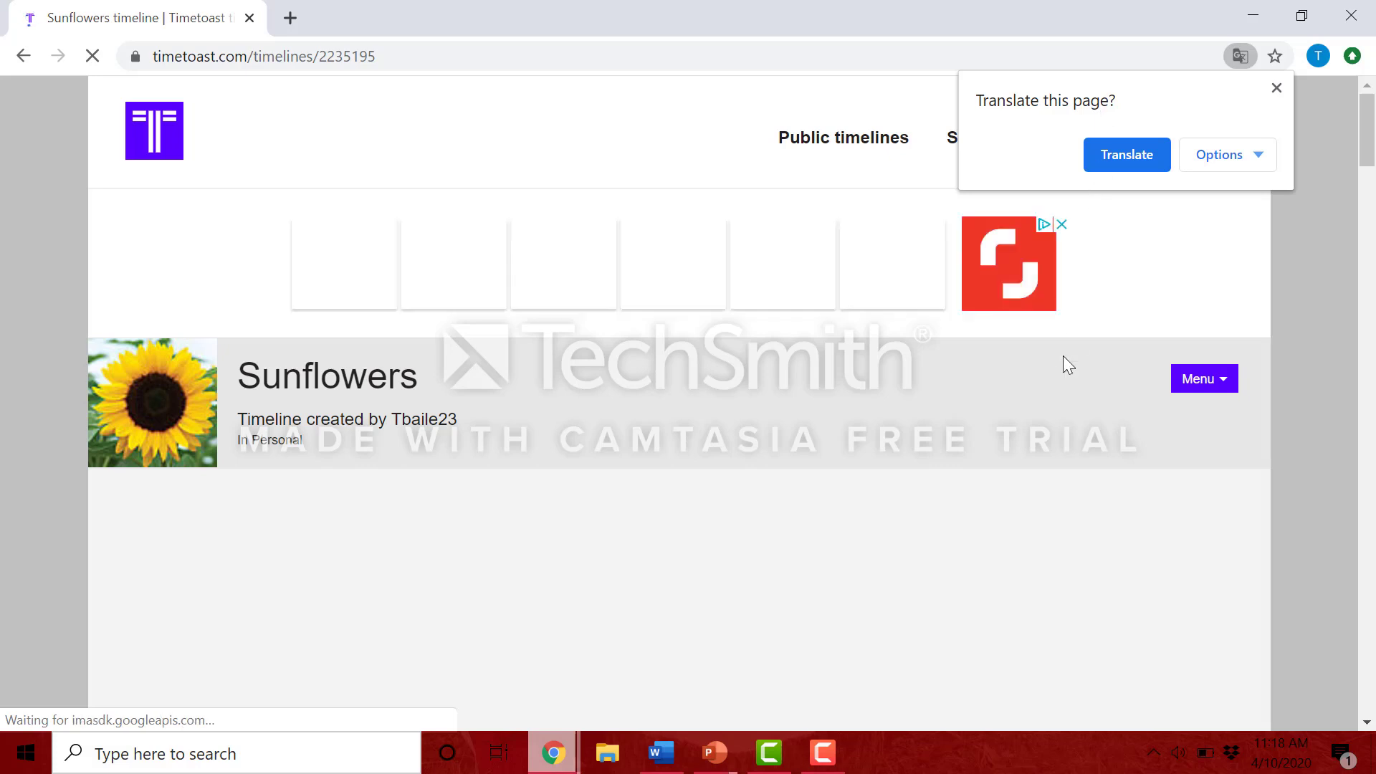
{"action": "scroll", "coordinate": [1050, 388], "scroll_direction": "down", "scroll_amount": 1}
{"action": "scroll", "coordinate": [1051, 389], "scroll_direction": "down", "scroll_amount": 5}
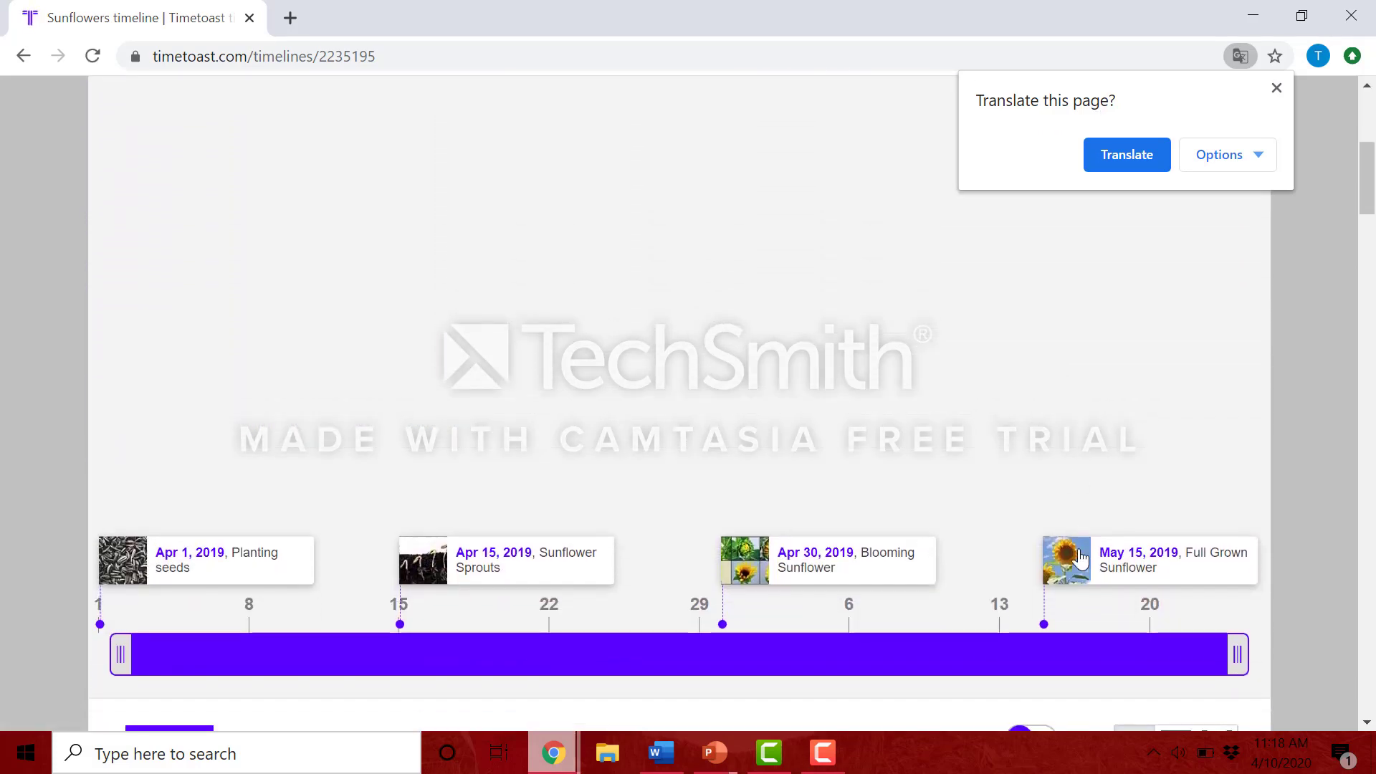
{"action": "left_click", "coordinate": [1090, 578]}
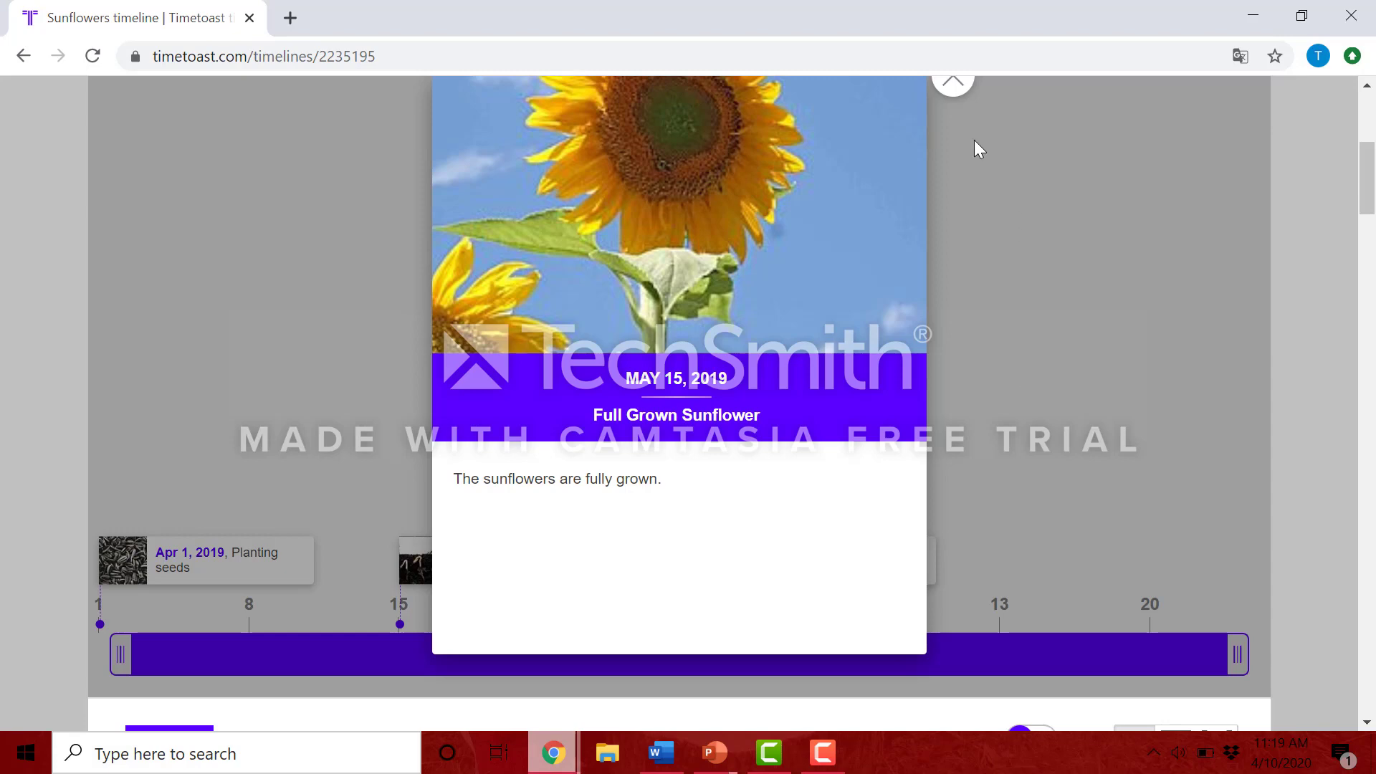
{"action": "left_click", "coordinate": [953, 86]}
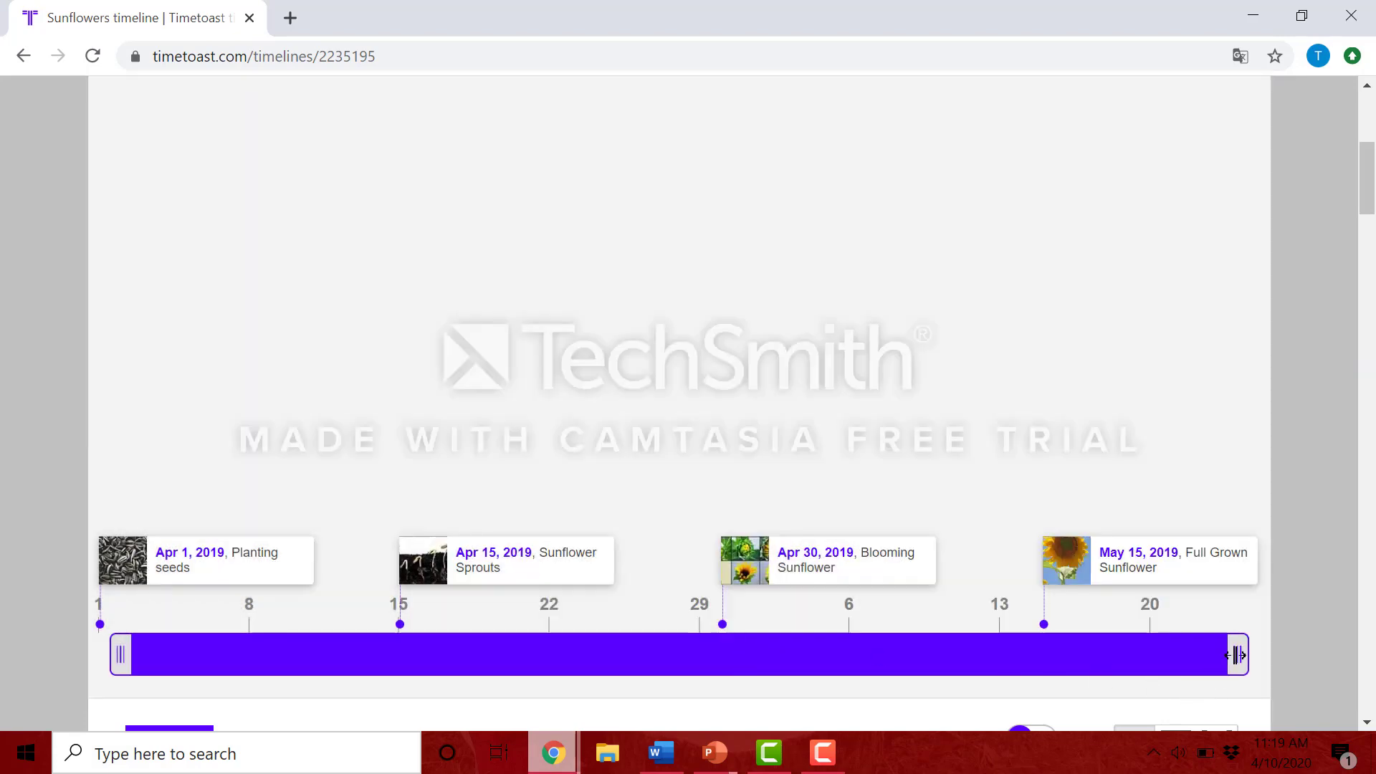
{"action": "mouse_move", "coordinate": [1238, 653]}
{"action": "left_mouse_down"}
{"action": "mouse_move", "coordinate": [943, 654]}
{"action": "mouse_move", "coordinate": [1254, 654]}
{"action": "left_mouse_up"}
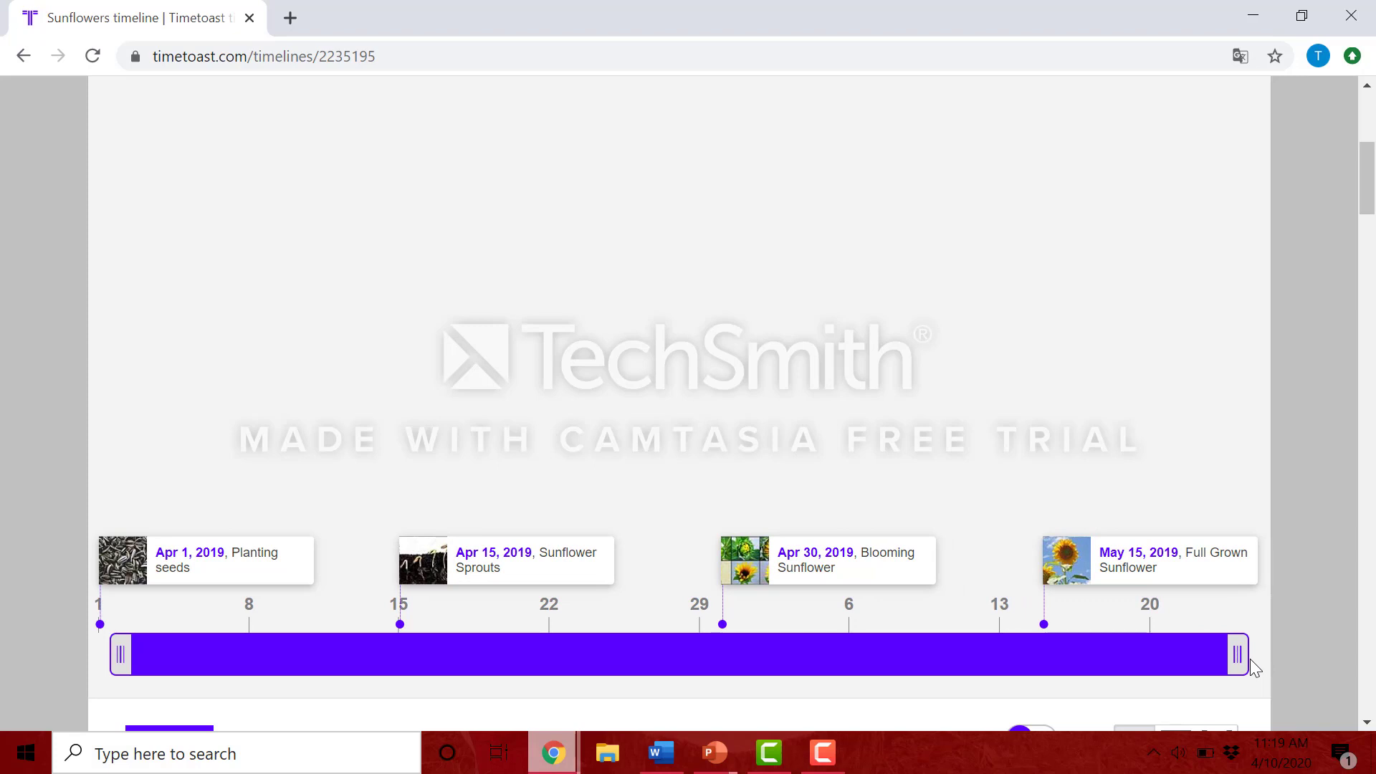
{"action": "scroll", "coordinate": [1240, 602], "scroll_direction": "up", "scroll_amount": 3}
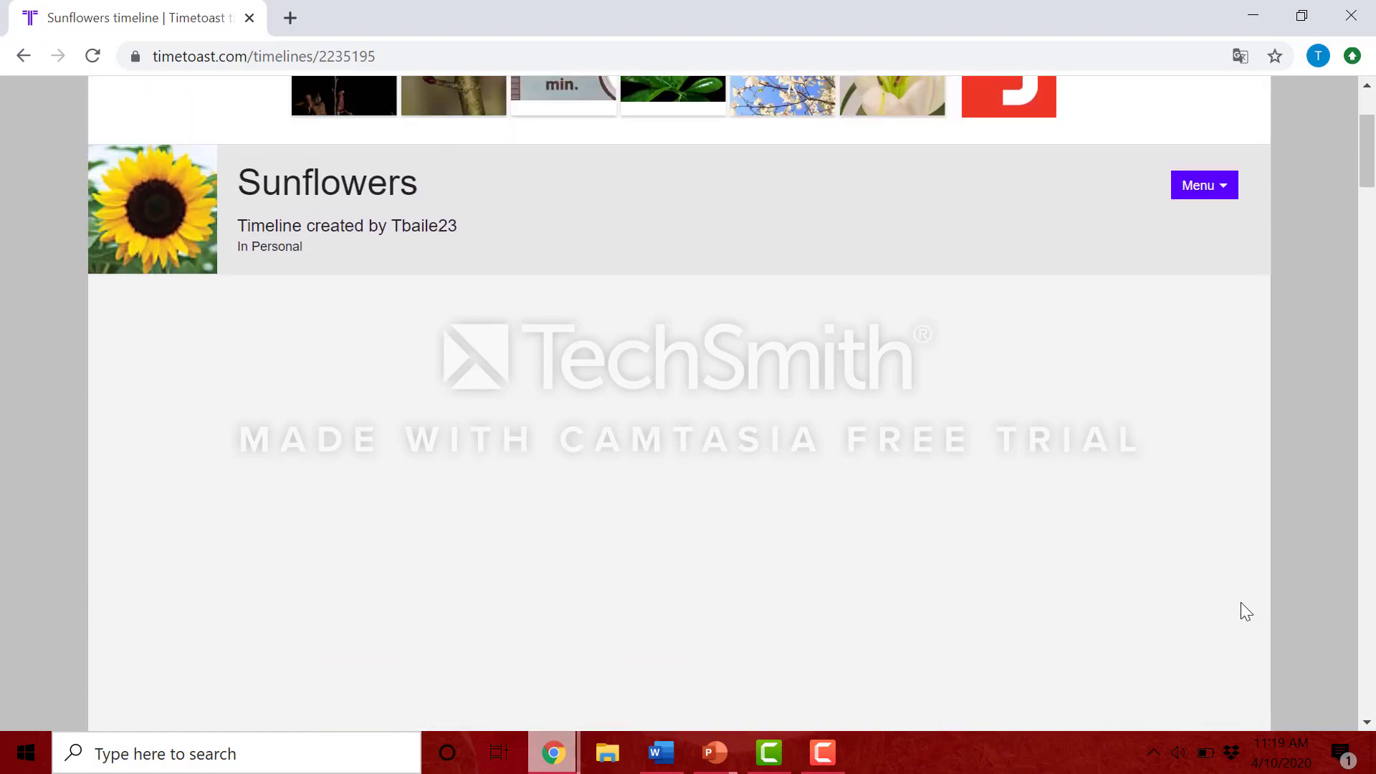
Step: Go back to editing the Sunflowers timeline and review its four event cards
{"action": "left_click", "coordinate": [1204, 189]}
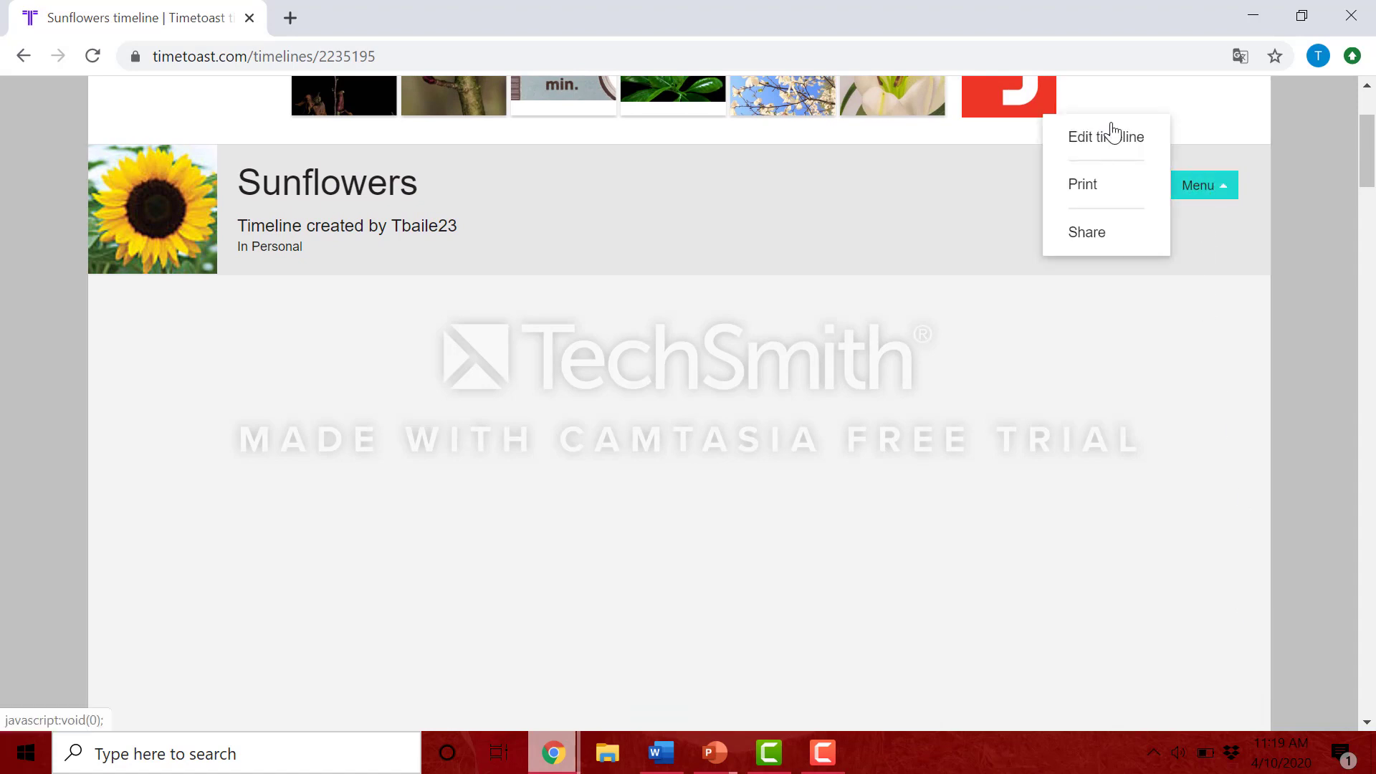
{"action": "left_click", "coordinate": [1099, 145]}
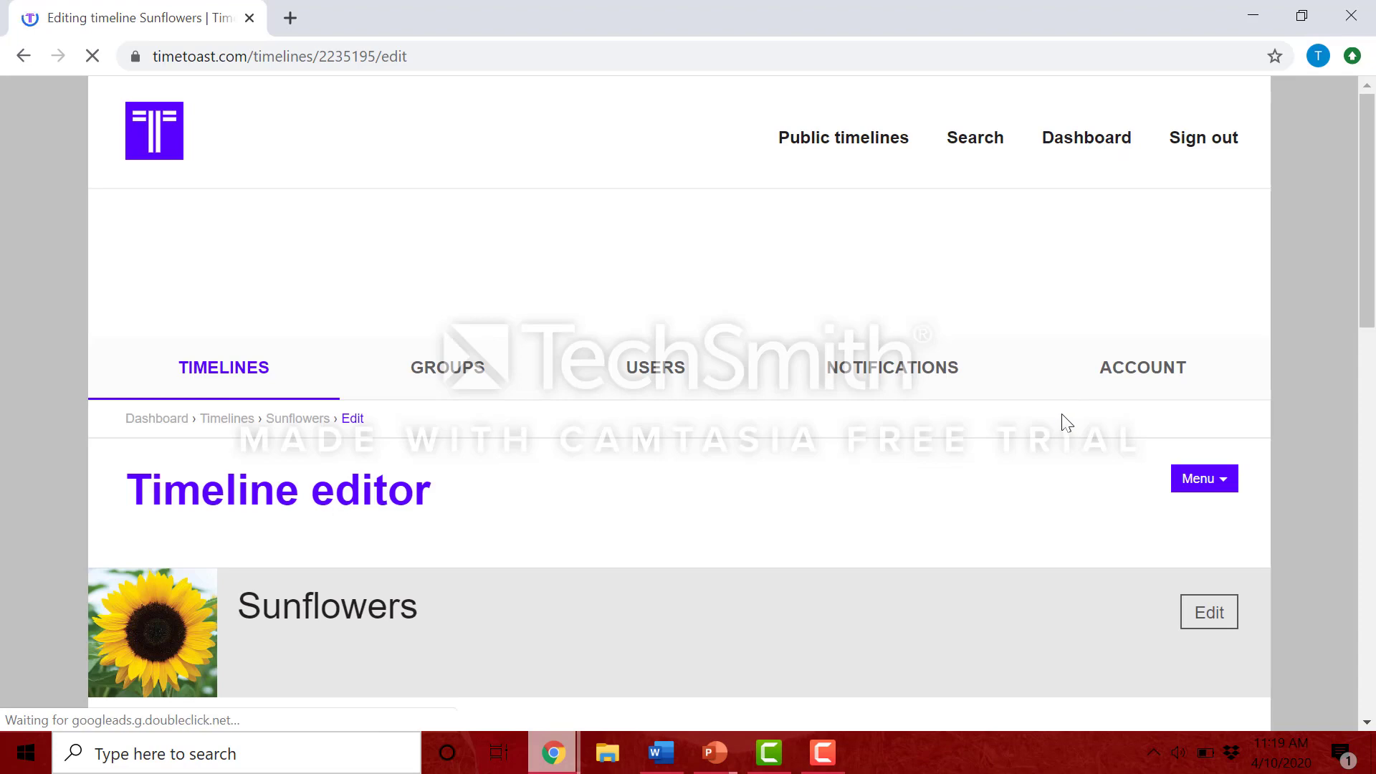
{"action": "scroll", "coordinate": [1062, 419], "scroll_direction": "down", "scroll_amount": 4}
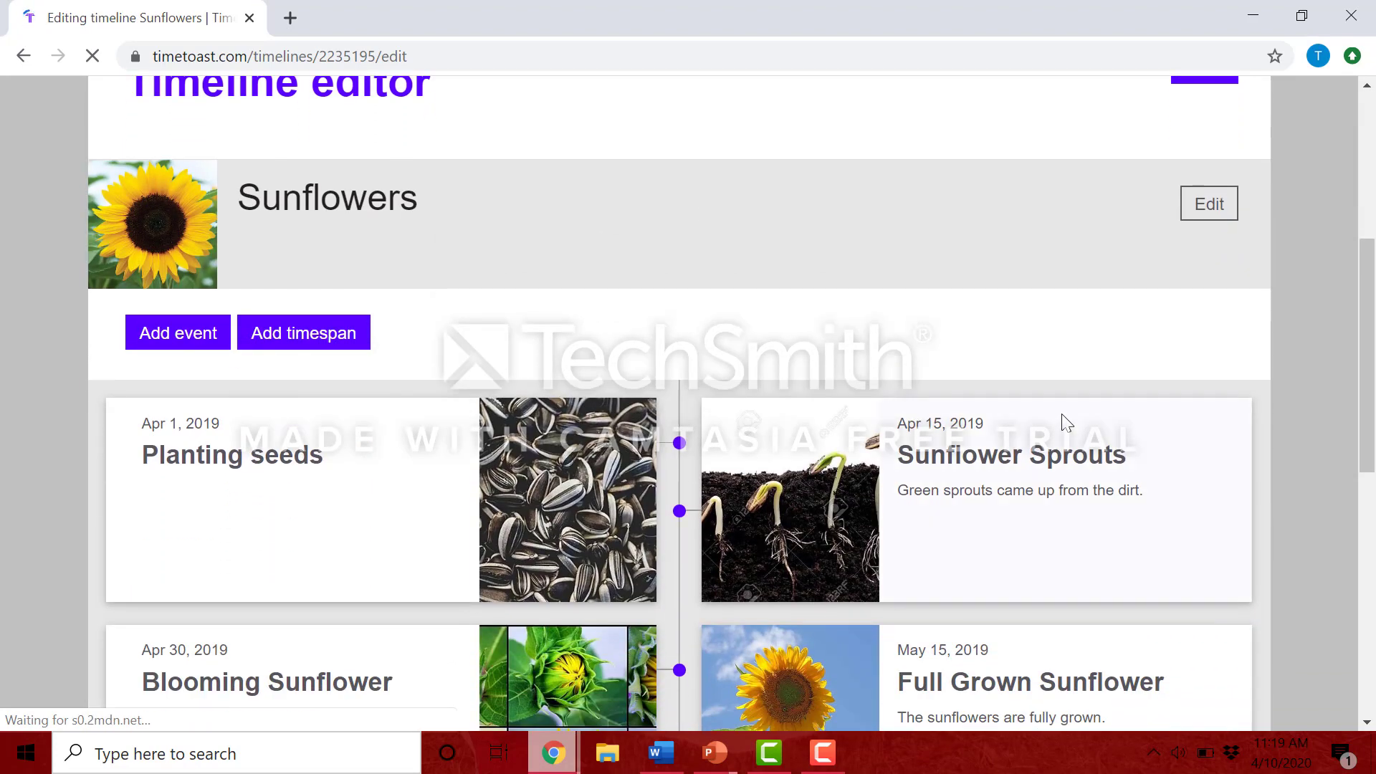
{"action": "scroll", "coordinate": [1061, 414], "scroll_direction": "down", "scroll_amount": 2}
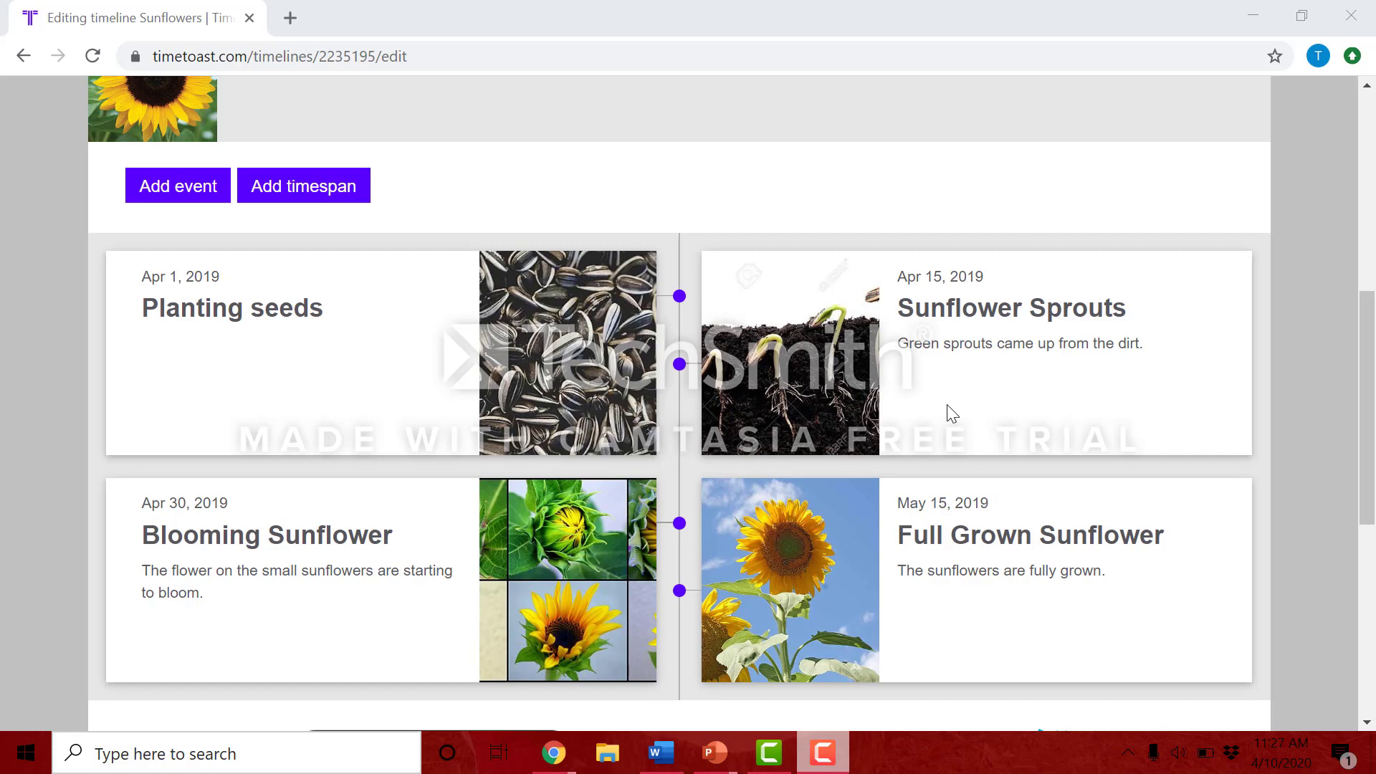
{"action": "scroll", "coordinate": [951, 413], "scroll_direction": "up", "scroll_amount": 3}
Step: Open the public view of the Sunflowers timeline and copy its Public link from the Share dialog
{"action": "left_click", "coordinate": [1218, 169]}
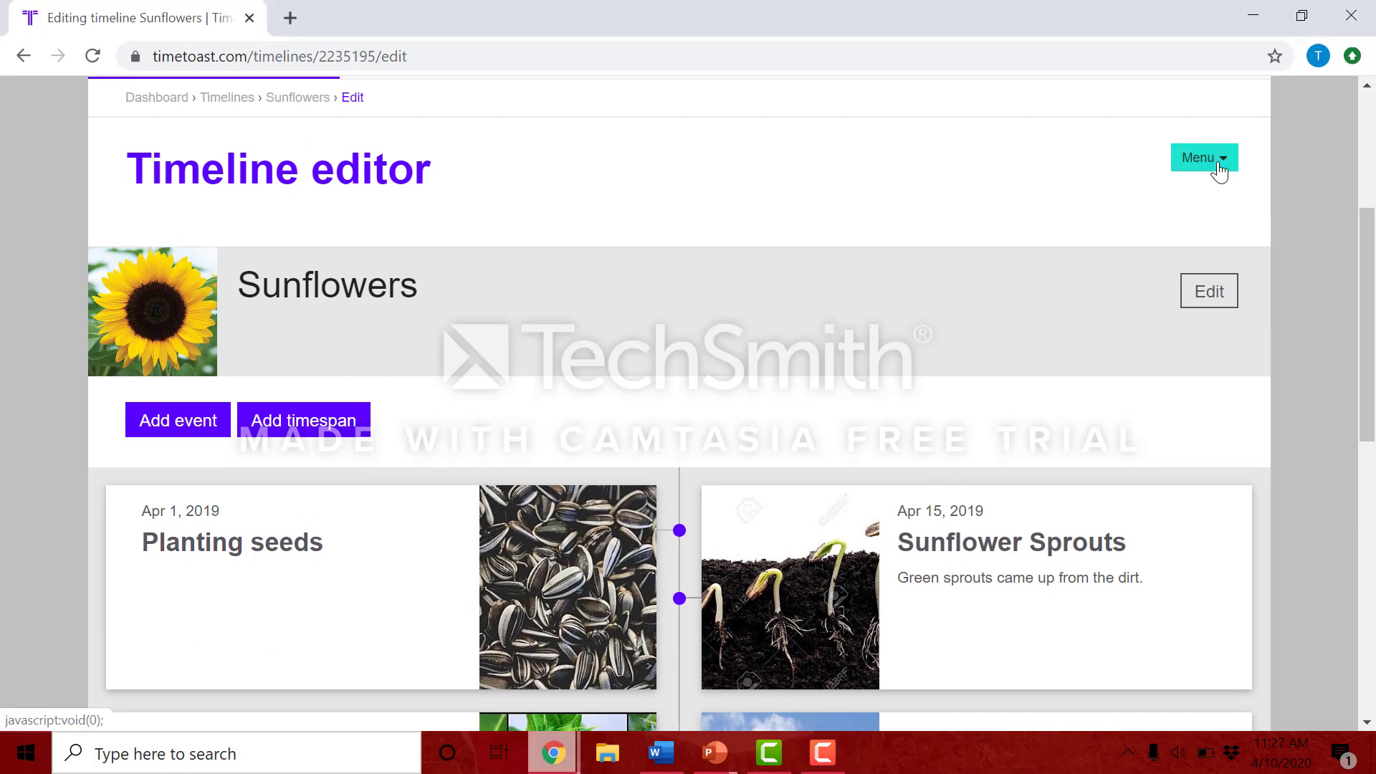
{"action": "left_click", "coordinate": [1218, 166]}
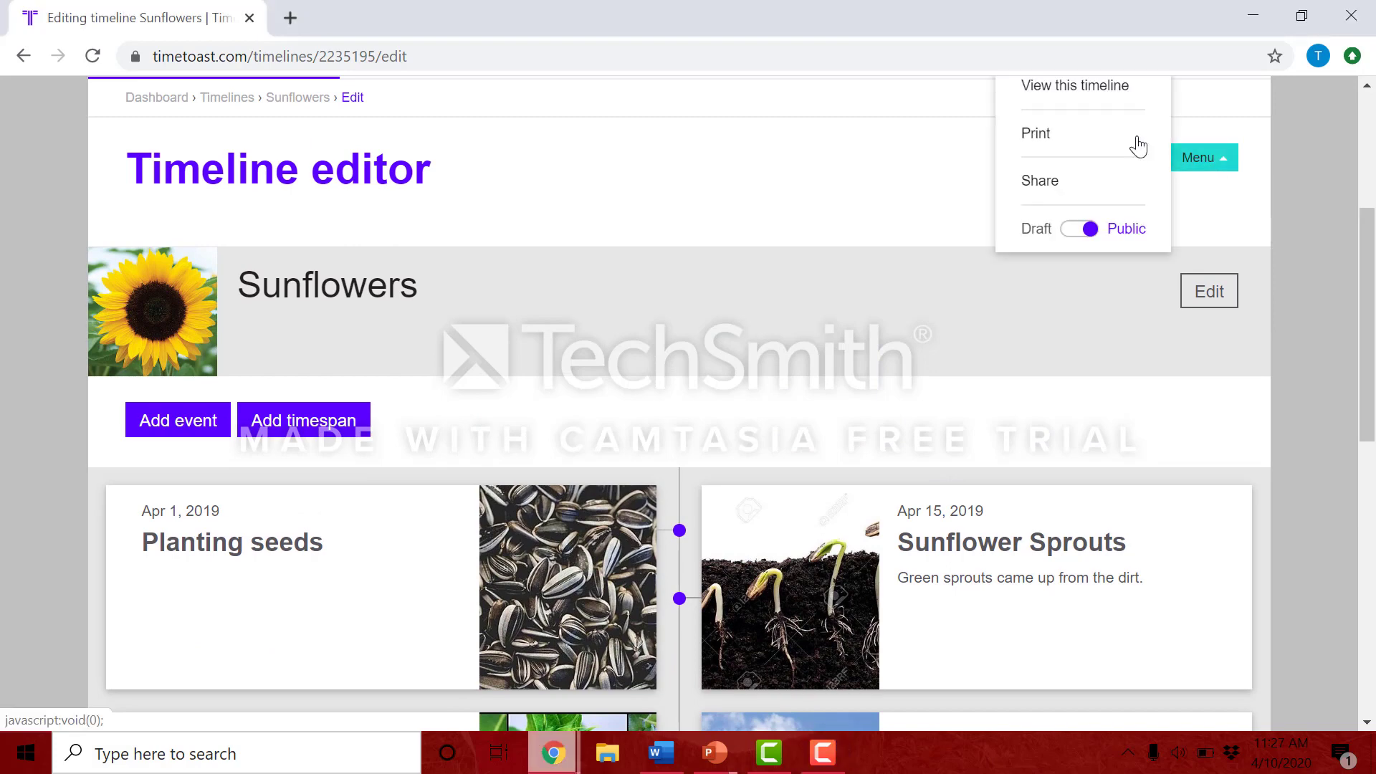
{"action": "left_click", "coordinate": [1103, 88]}
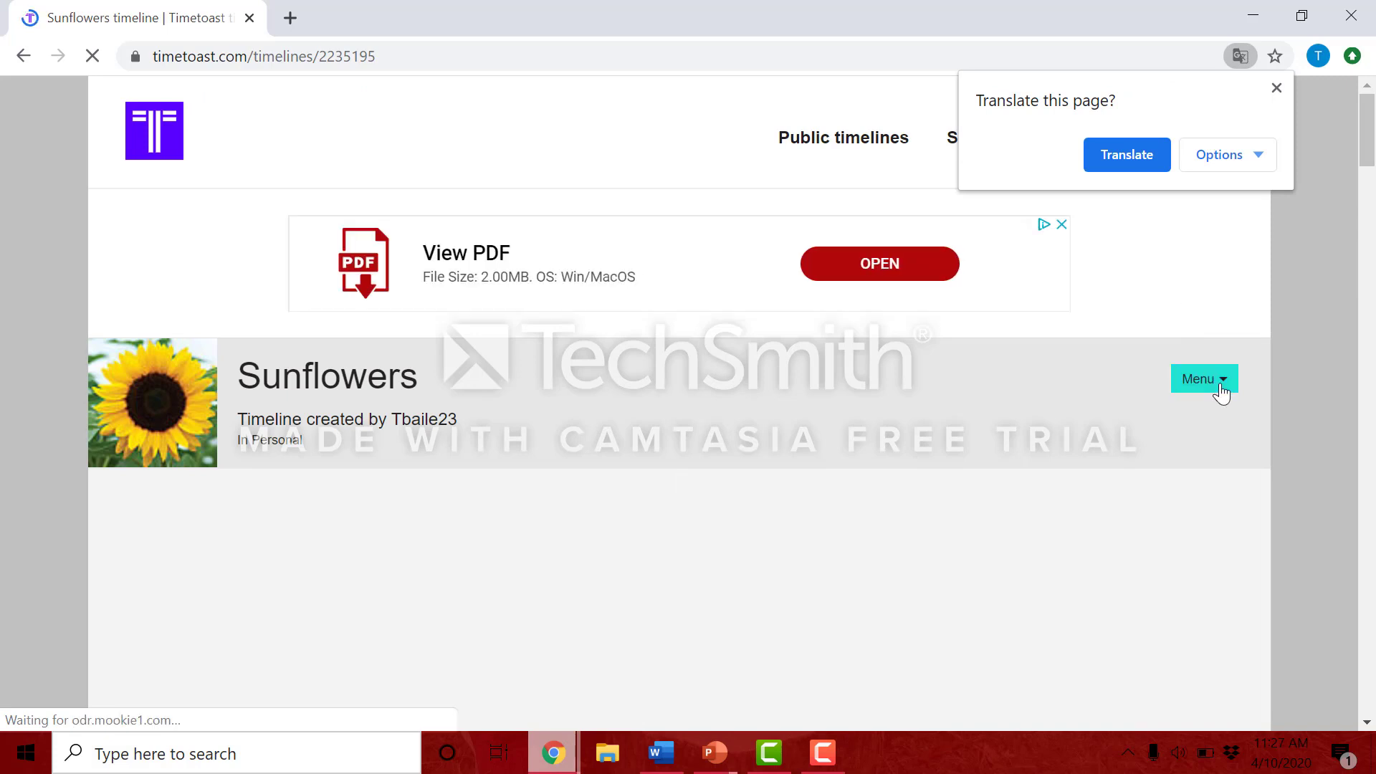
{"action": "left_click", "coordinate": [1222, 391]}
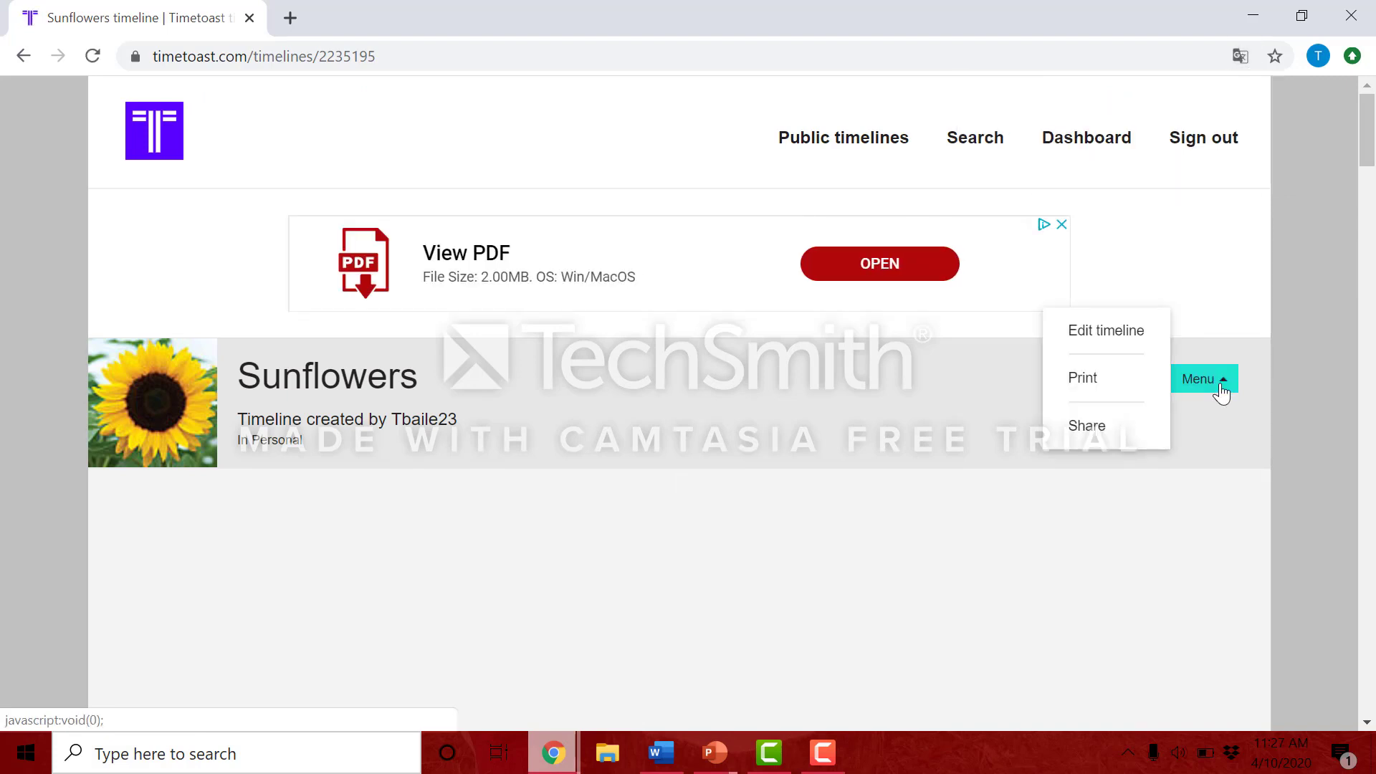
{"action": "left_click", "coordinate": [1087, 427]}
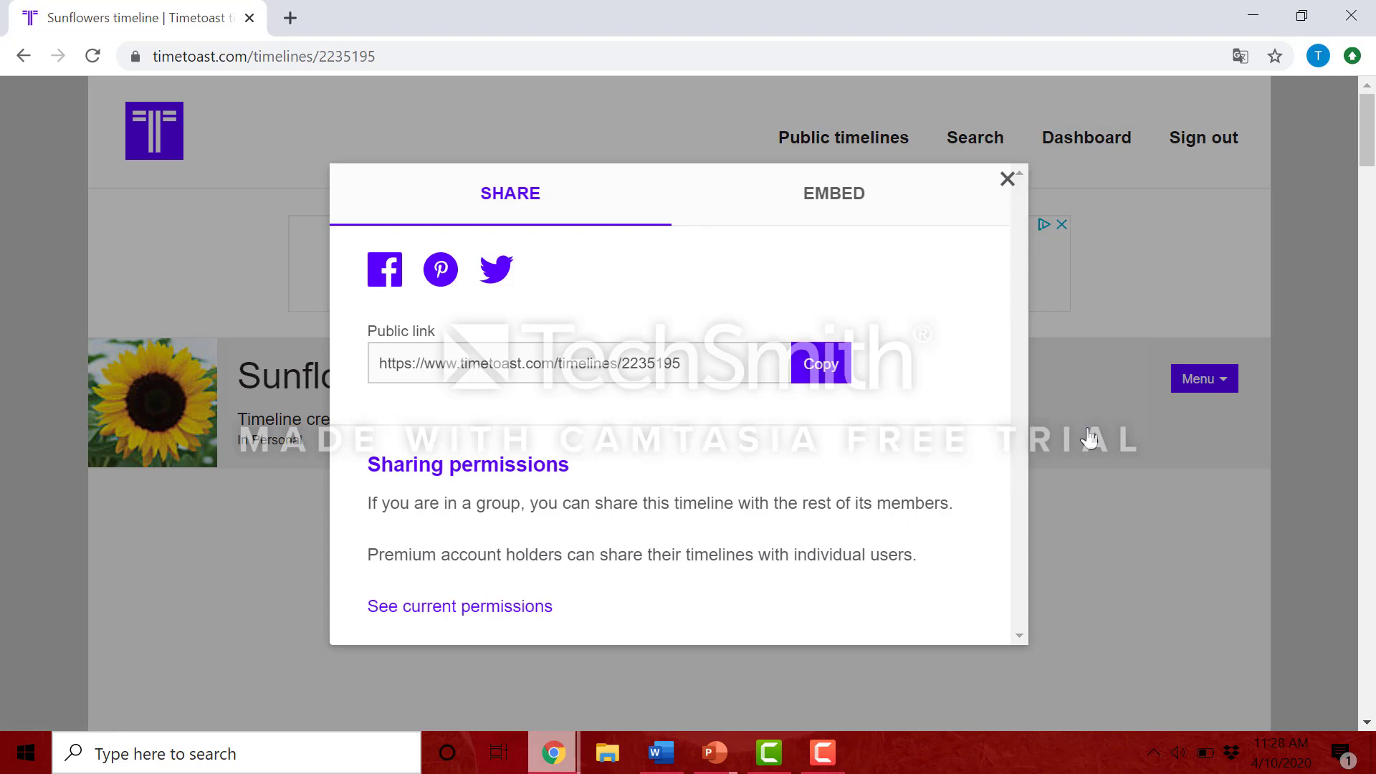
{"action": "left_click", "coordinate": [820, 366]}
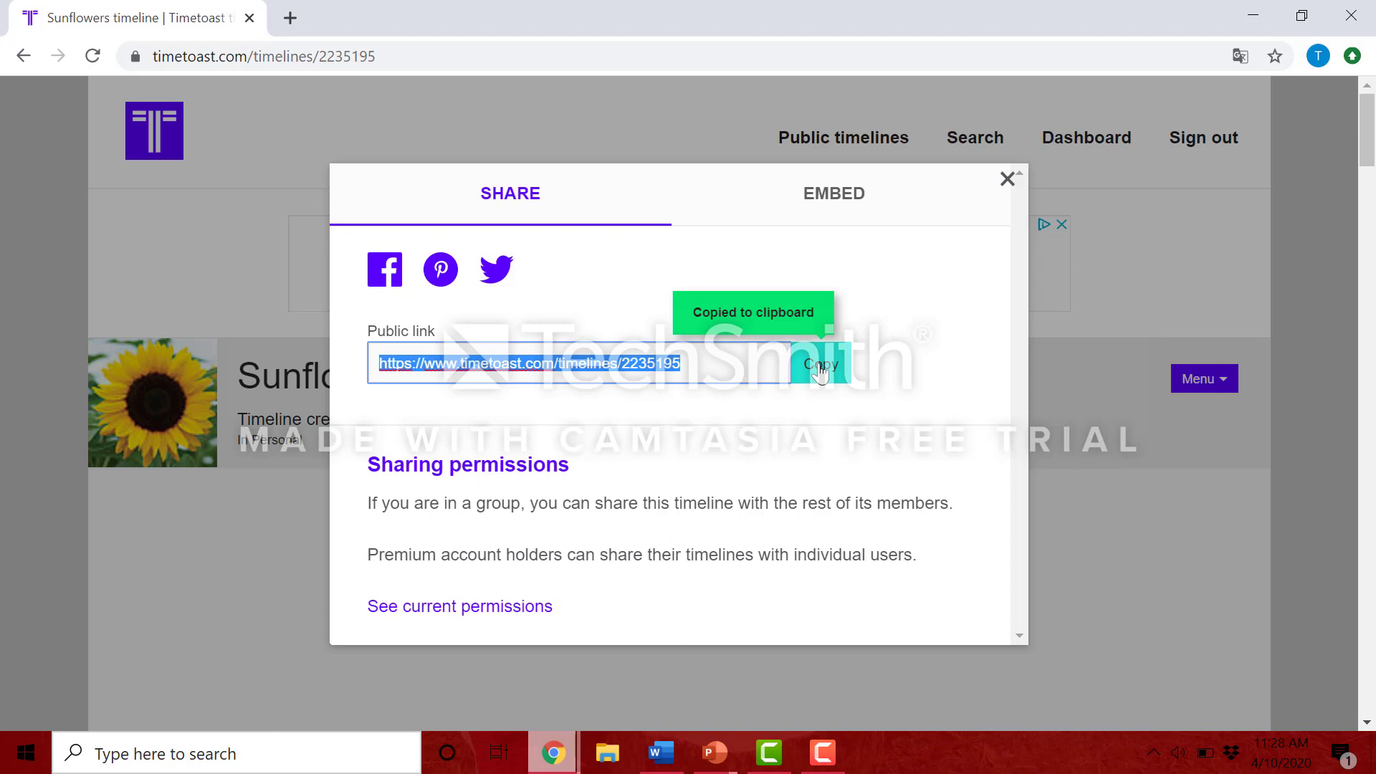